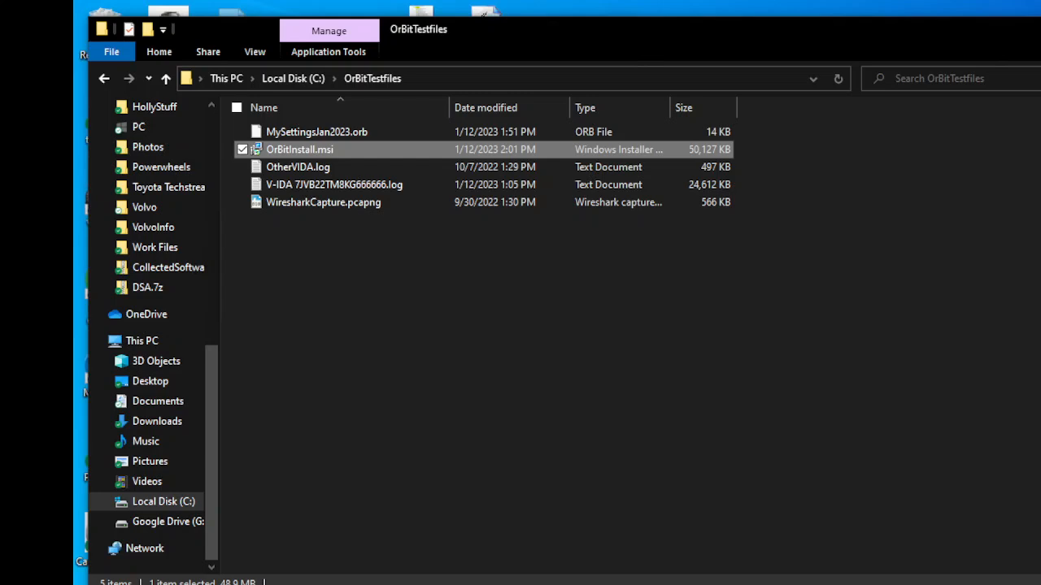
- Install SPAyceTech OrBit from OrBitInstall.msi, accepting the licence terms and enabling launch on finish
{"action": "double_click", "coordinate": [318, 150]}
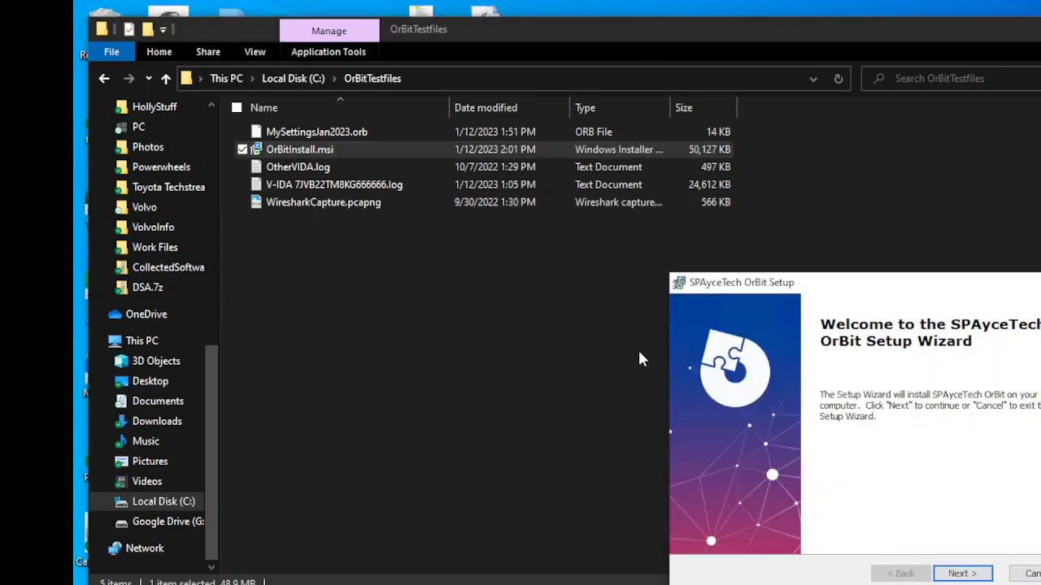
{"action": "left_click_drag", "start_coordinate": [857, 284], "coordinate": [562, 195]}
{"action": "left_click", "coordinate": [667, 484]}
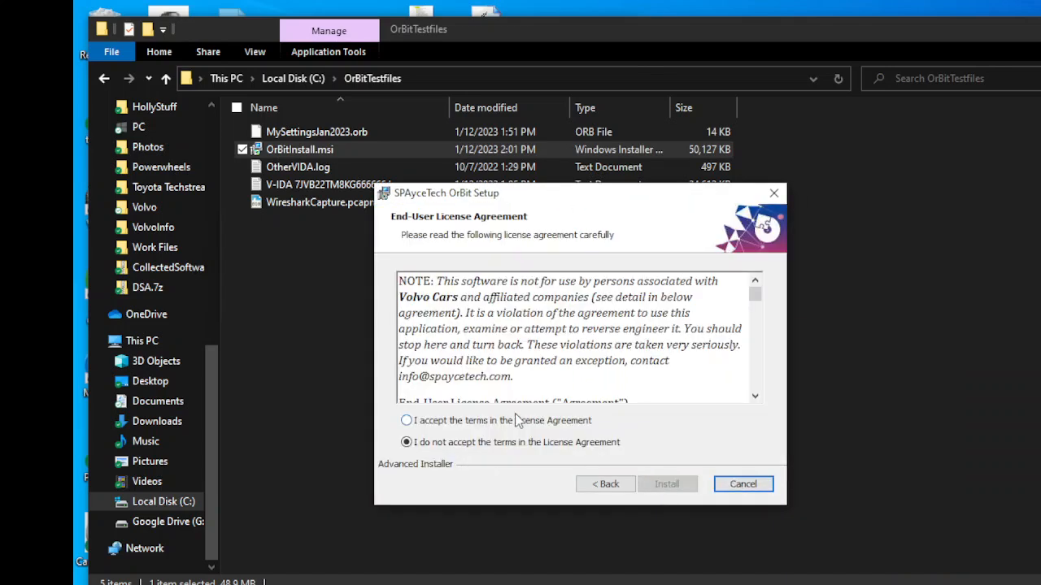
{"action": "left_click", "coordinate": [510, 420]}
{"action": "left_click", "coordinate": [664, 487]}
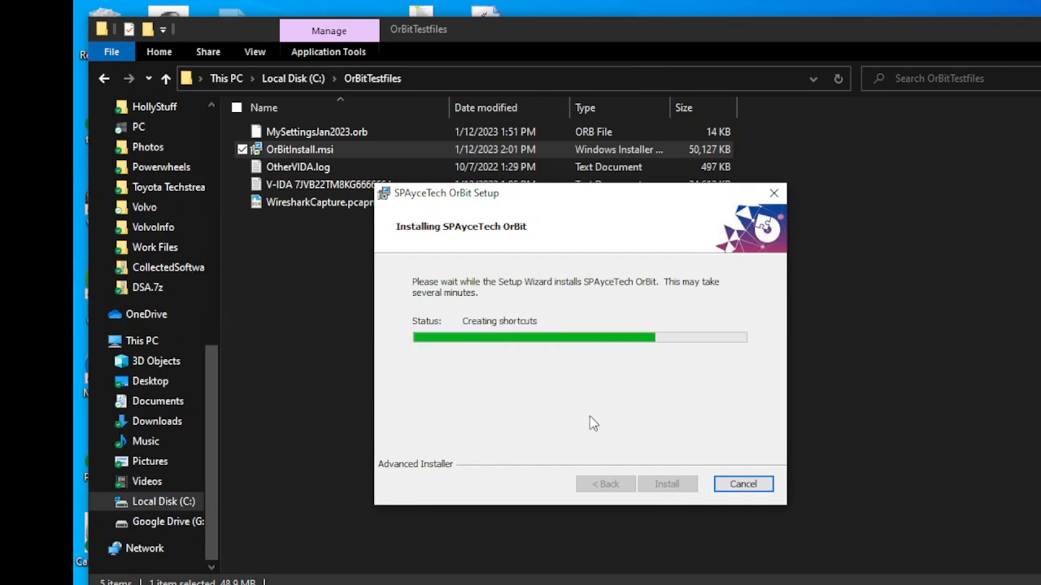
{"action": "left_click", "coordinate": [530, 398]}
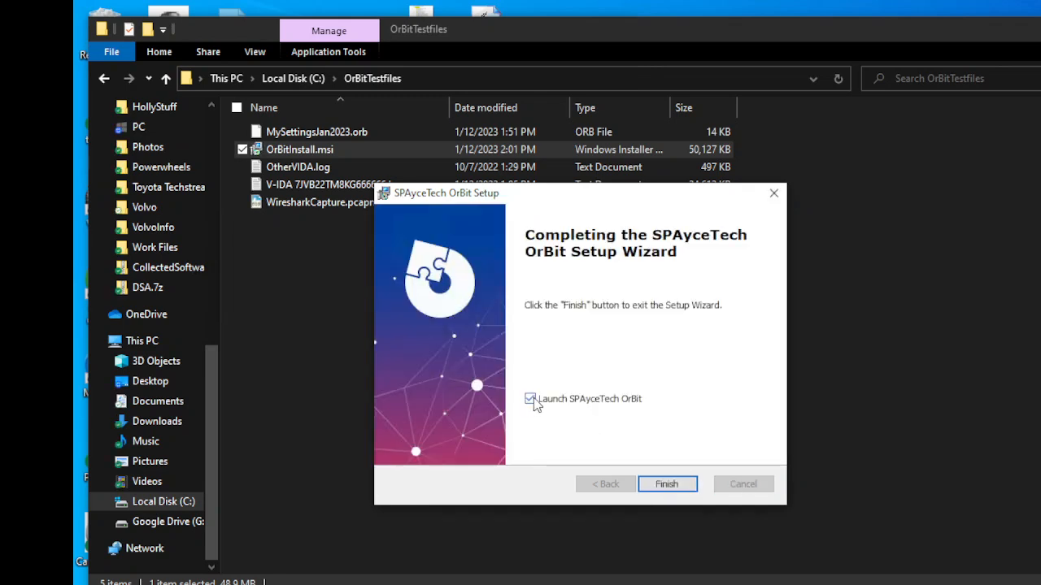
{"action": "left_click", "coordinate": [667, 484]}
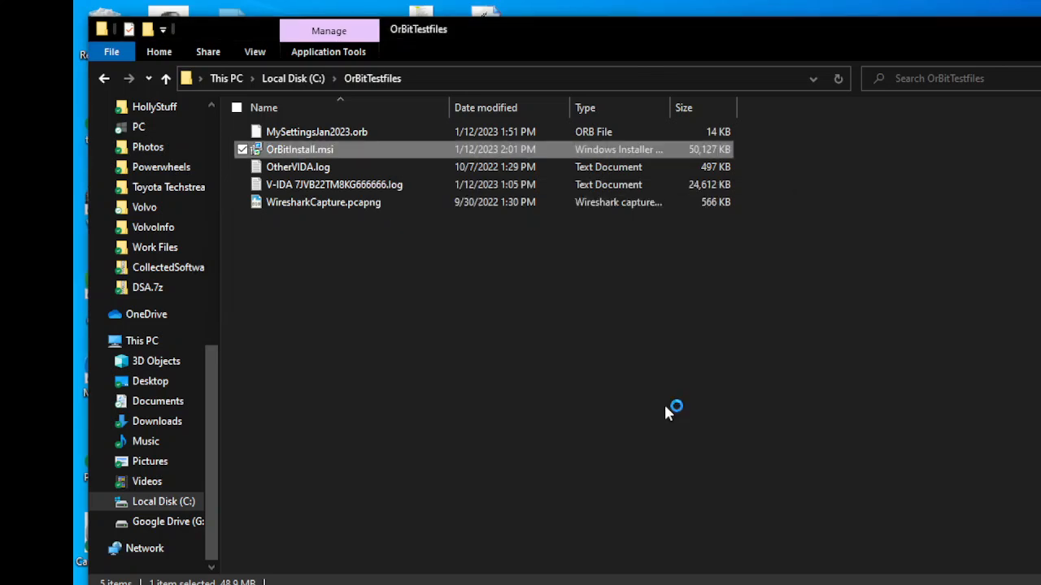
- Request a login code to the account e-mail, enter the received verification code, and verify it
{"action": "left_click_drag", "start_coordinate": [802, 372], "coordinate": [379, 237]}
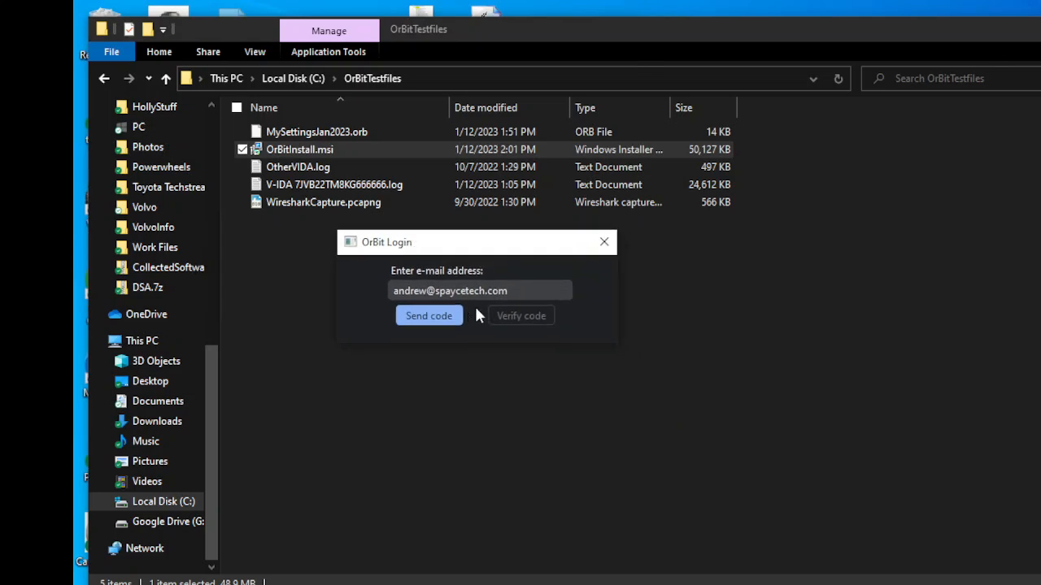
{"action": "left_click_drag", "start_coordinate": [516, 290], "coordinate": [363, 291]}
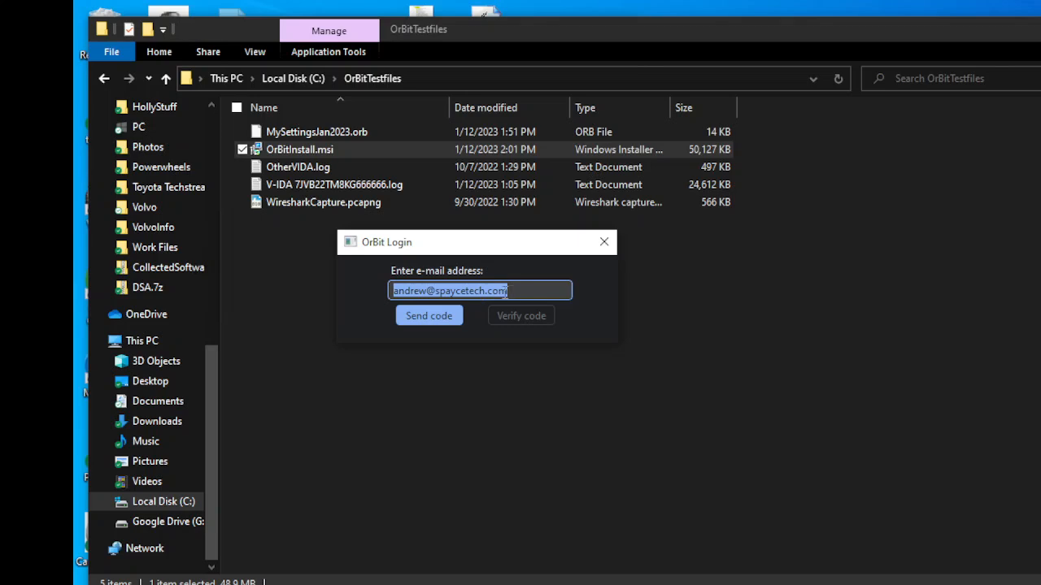
{"action": "left_click", "coordinate": [520, 295]}
{"action": "left_click", "coordinate": [435, 319]}
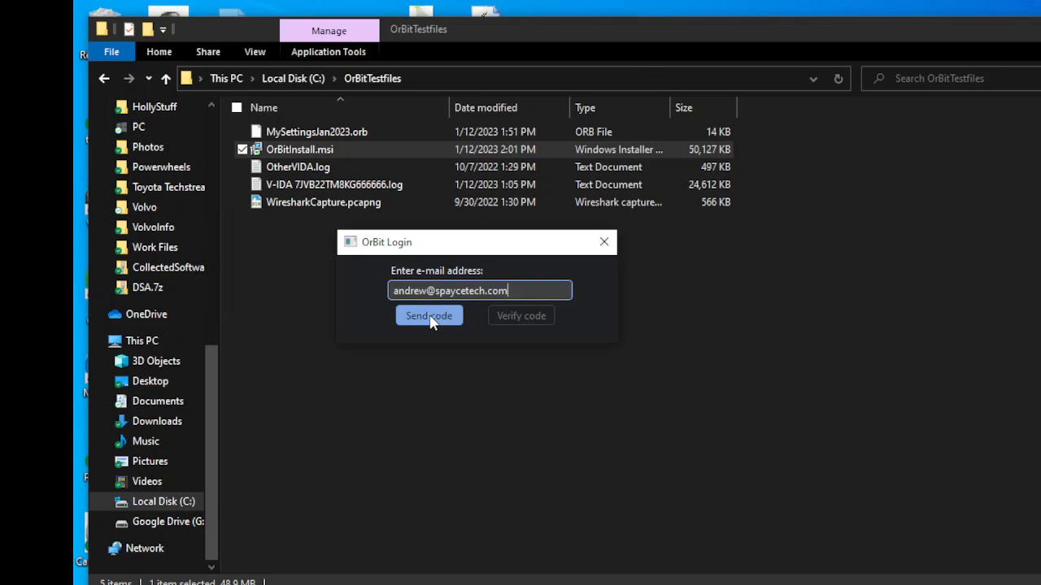
{"action": "left_click", "coordinate": [431, 317]}
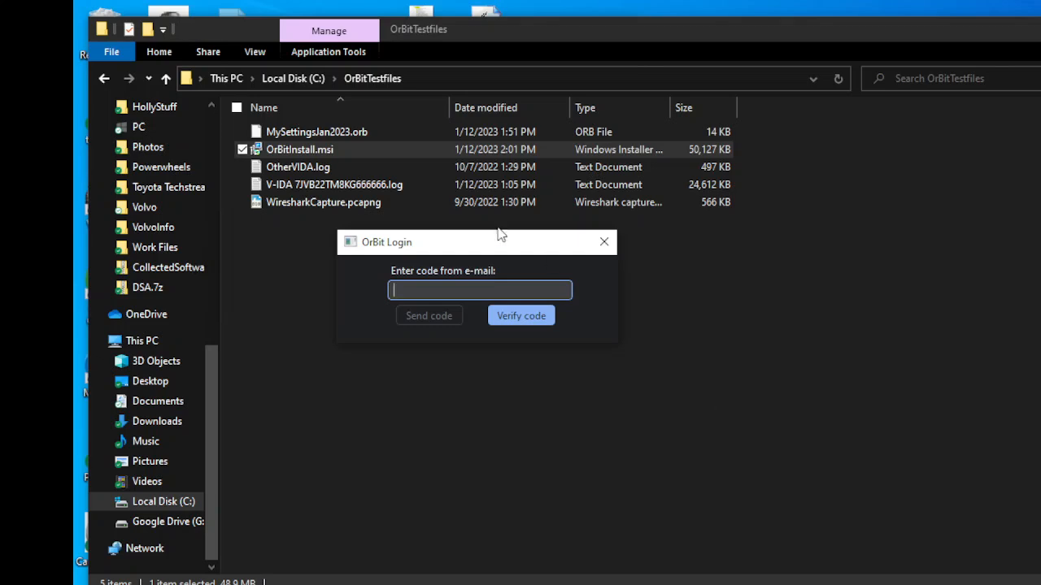
{"action": "left_click", "coordinate": [521, 317]}
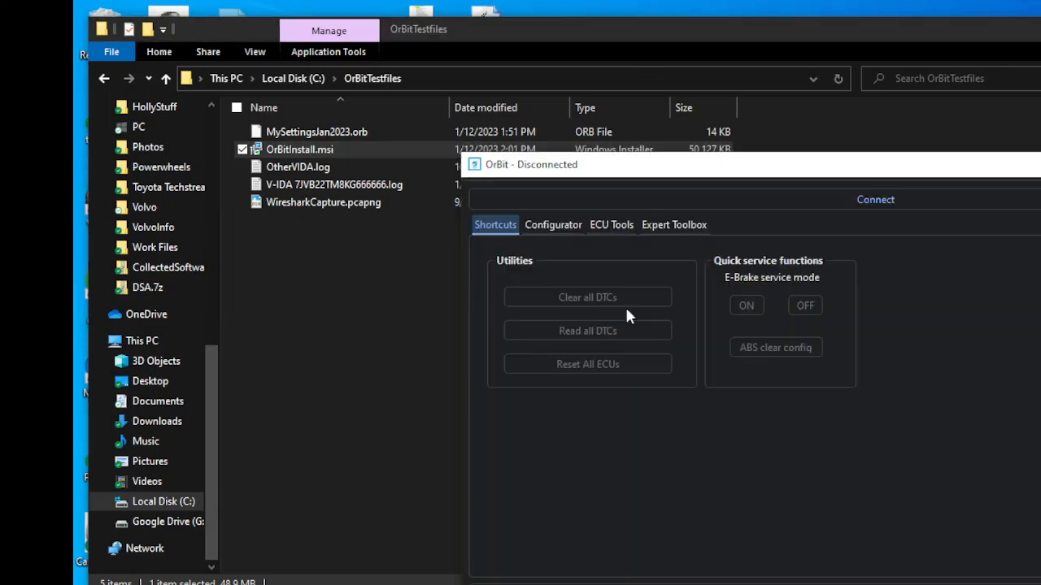
- Connect OrBit to the car and acknowledge the missing car-profile notice
{"action": "left_click_drag", "start_coordinate": [859, 172], "coordinate": [529, 65]}
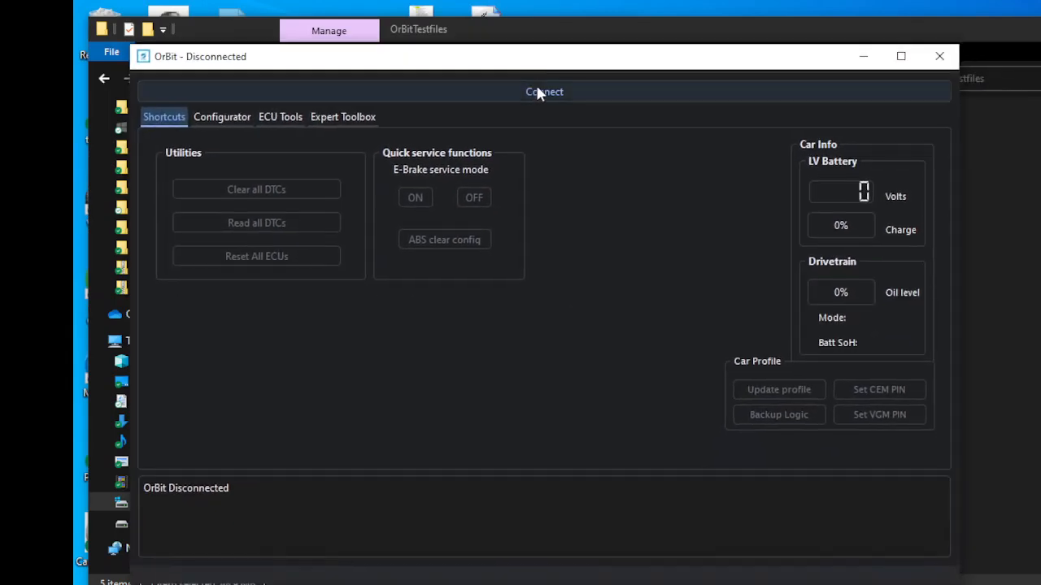
{"action": "left_click", "coordinate": [537, 89]}
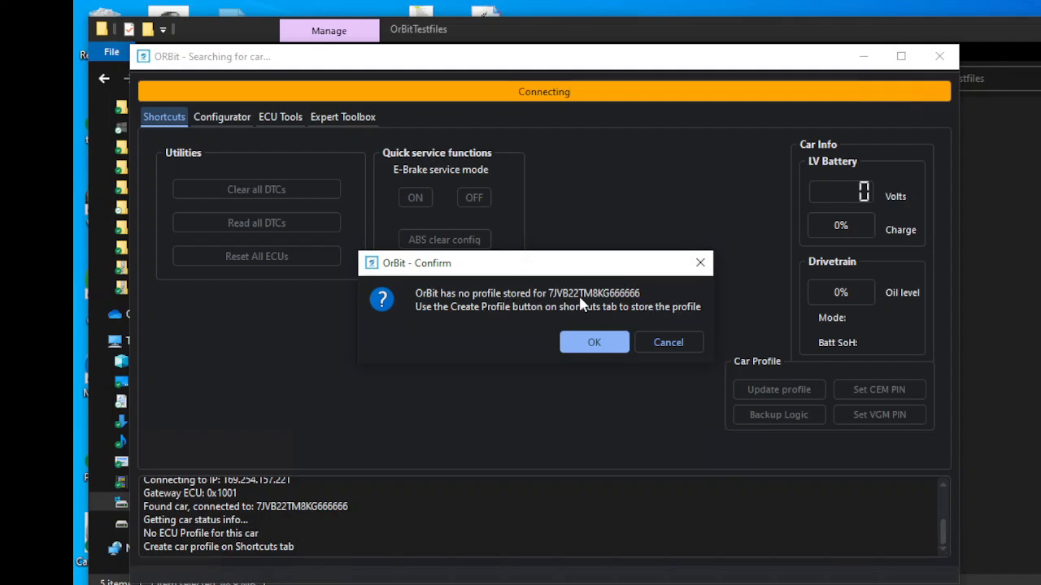
{"action": "left_click", "coordinate": [591, 343]}
{"action": "left_click", "coordinate": [592, 345]}
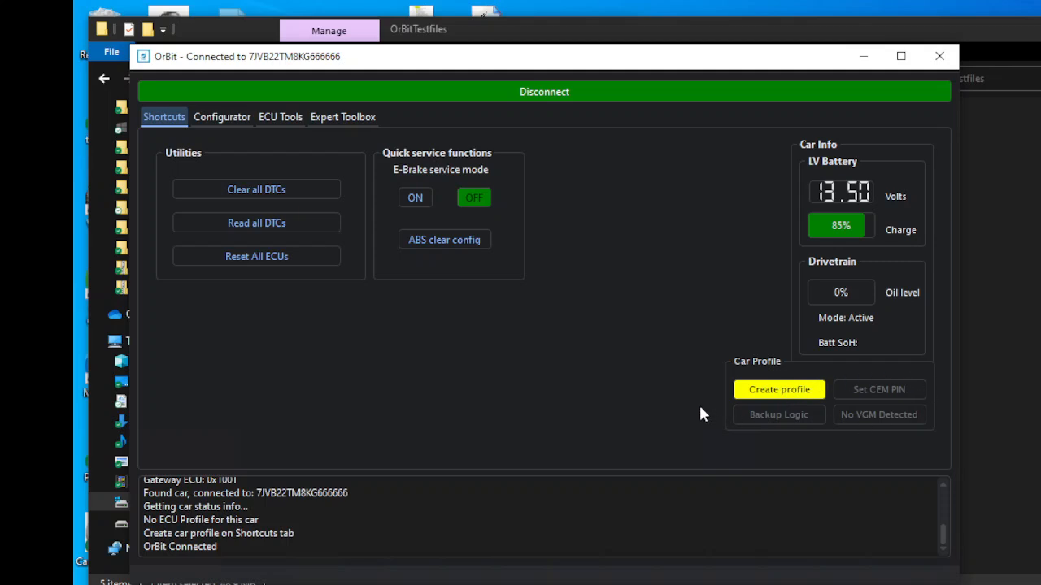
- Create the car's ECU profile from the Shortcuts tab
{"action": "left_click", "coordinate": [773, 392]}
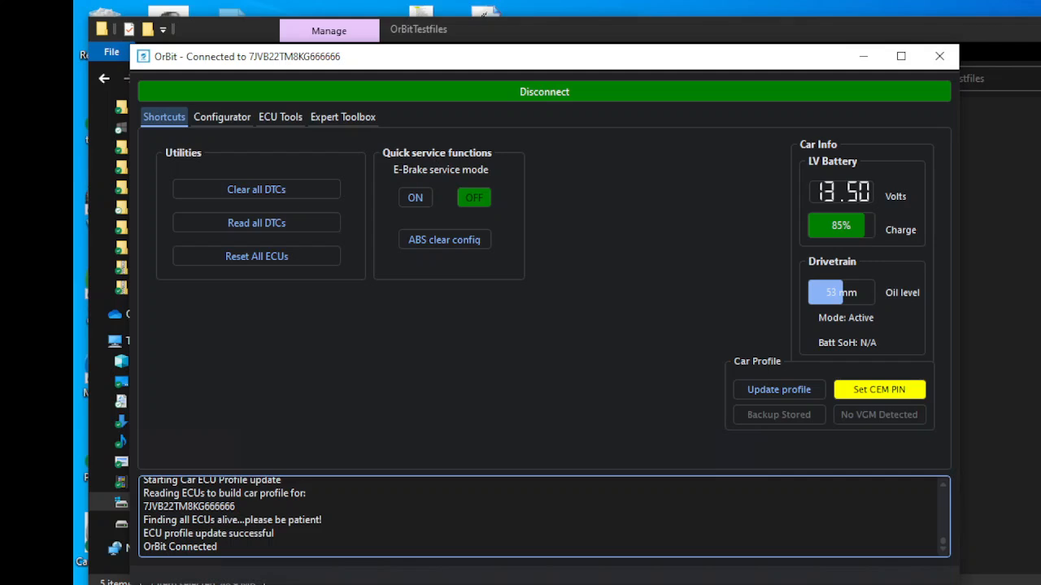
- Read DTCs from all ECUs, revealing VCM fault U1060 (no Ethernet communication to IHU)
{"action": "left_click", "coordinate": [274, 221]}
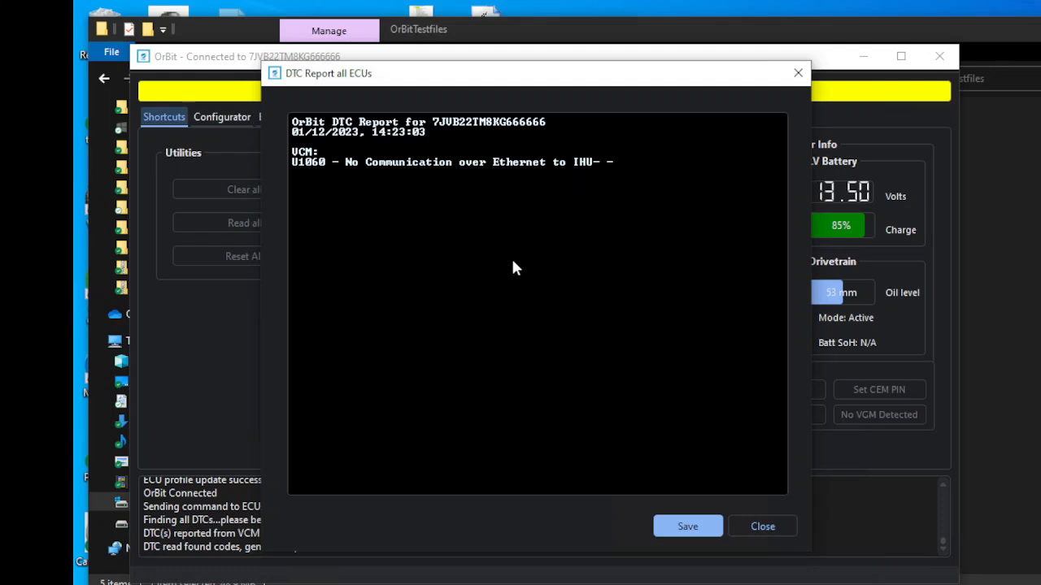
- Close the VCM U1060 report and confirm clearing DTCs on all ECUs
{"action": "left_click", "coordinate": [761, 527]}
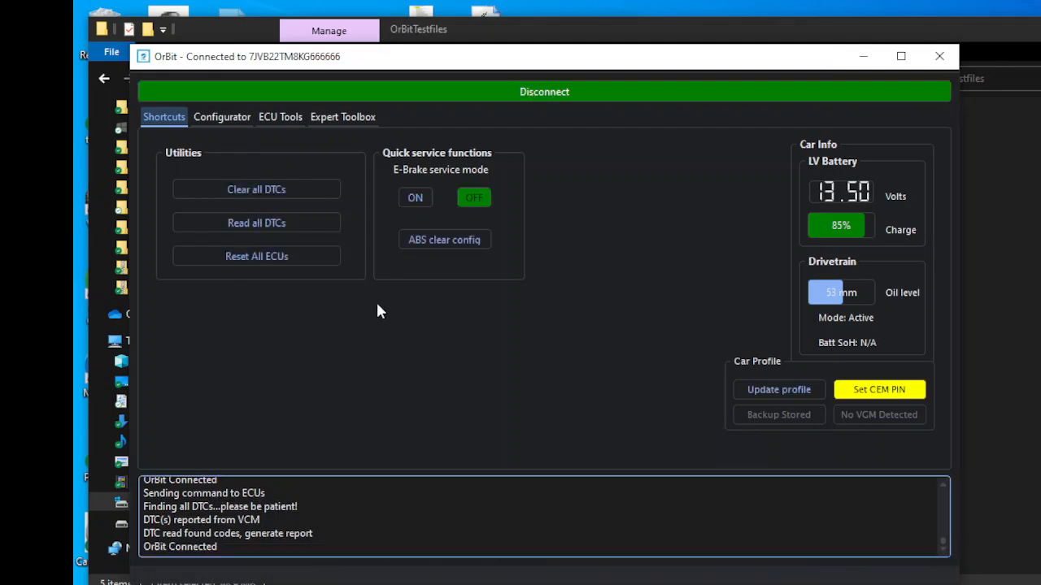
{"action": "left_click", "coordinate": [259, 194]}
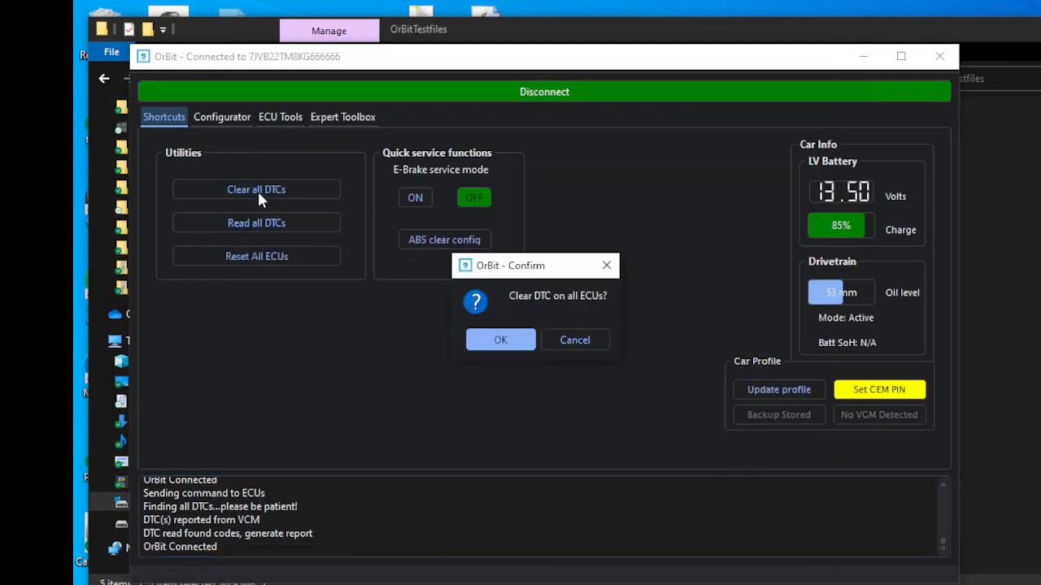
{"action": "left_click", "coordinate": [499, 341]}
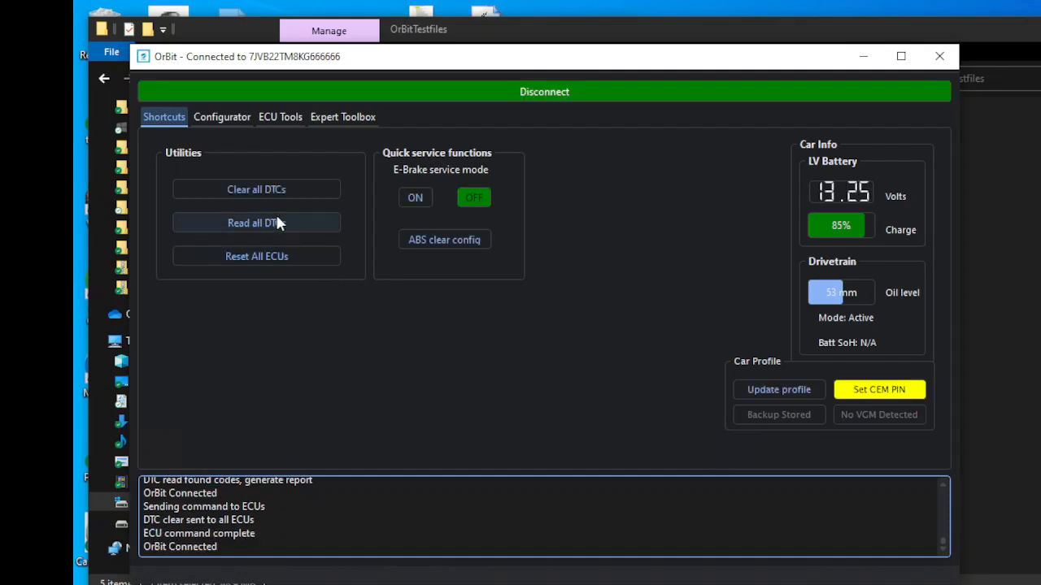
- Re-read all DTCs, close the IHU fault report, and confirm clearing DTCs on every ECU
{"action": "left_click", "coordinate": [264, 223]}
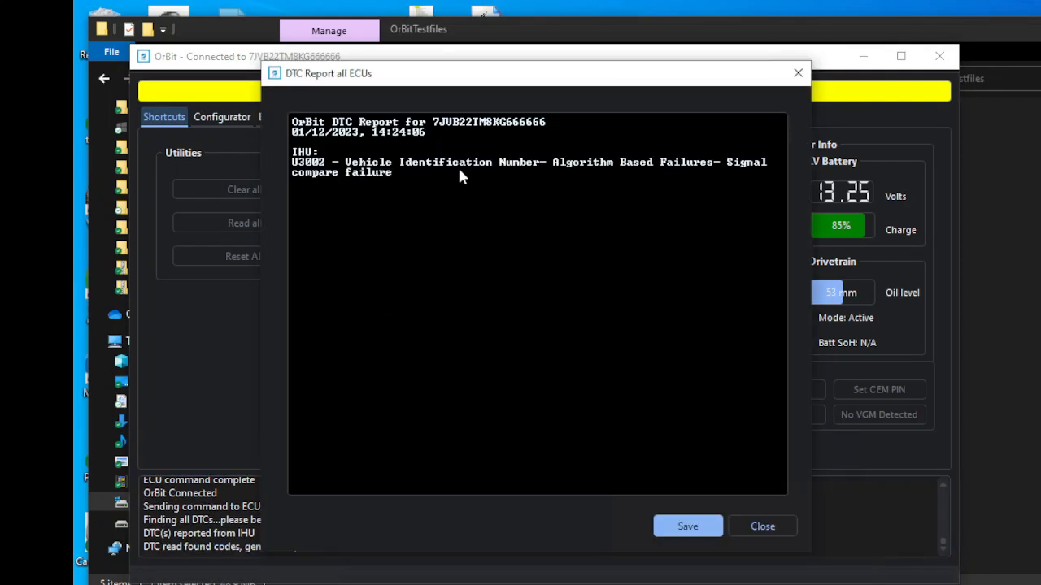
{"action": "left_click", "coordinate": [761, 526]}
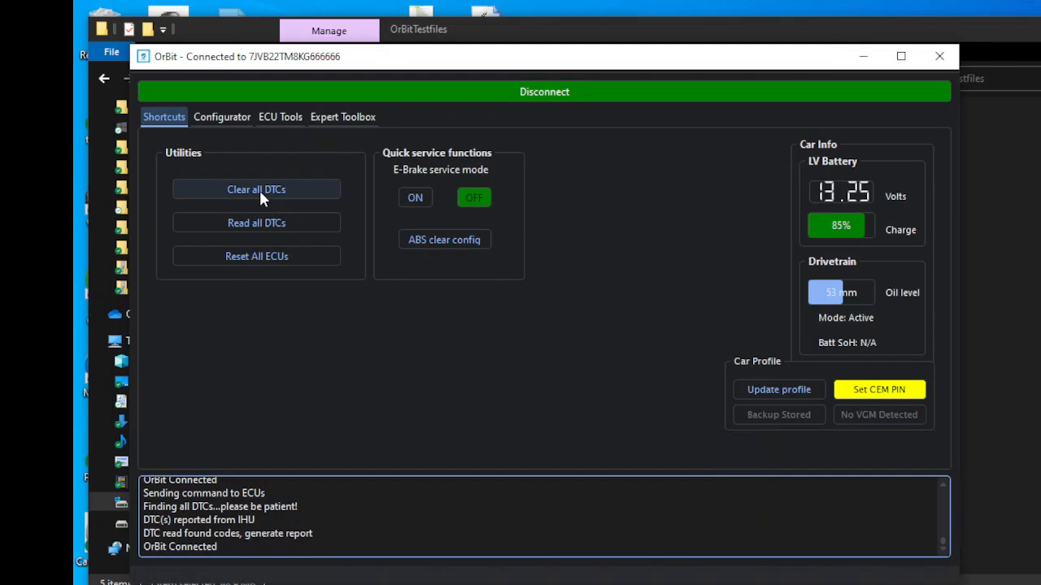
{"action": "left_click", "coordinate": [260, 193]}
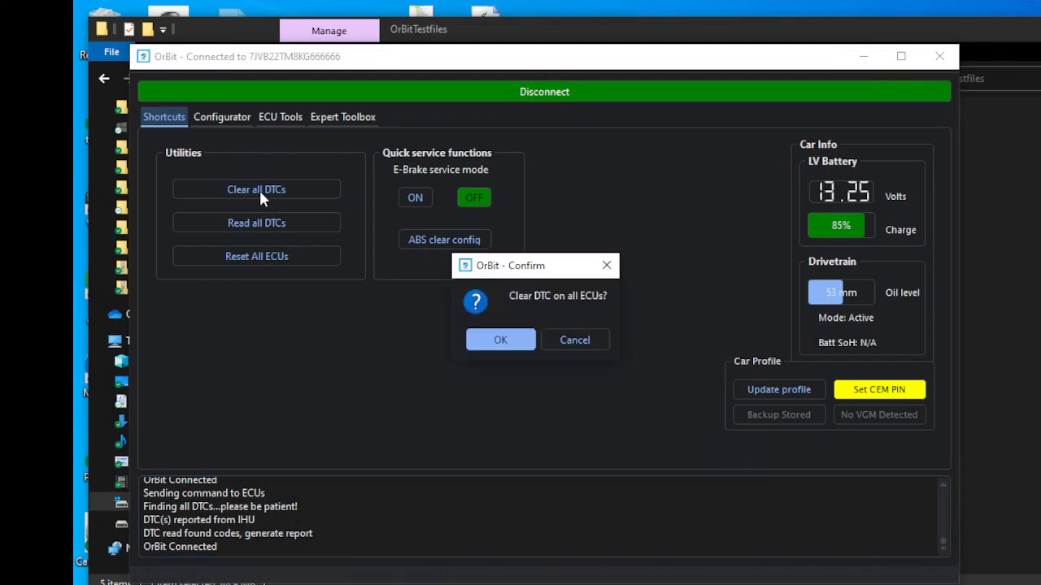
{"action": "left_click", "coordinate": [499, 342]}
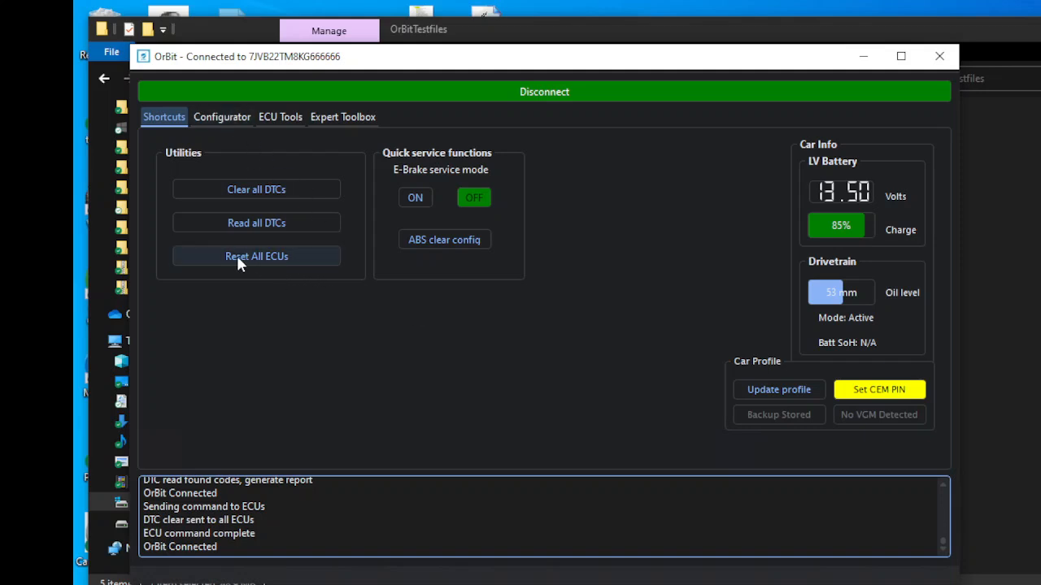
- Run Reset All ECUs and confirm the soft reset
{"action": "left_click", "coordinate": [264, 256]}
{"action": "left_click", "coordinate": [502, 344]}
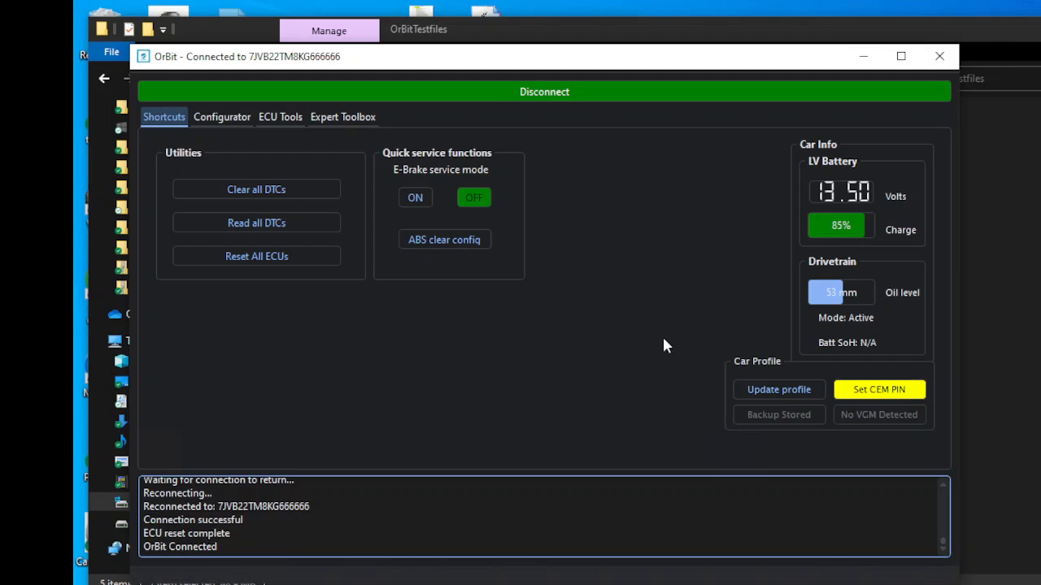
- Switch to the Expert Toolbox tab for VBF utilities, security tools and the PIN finder
{"action": "left_click", "coordinate": [359, 119]}
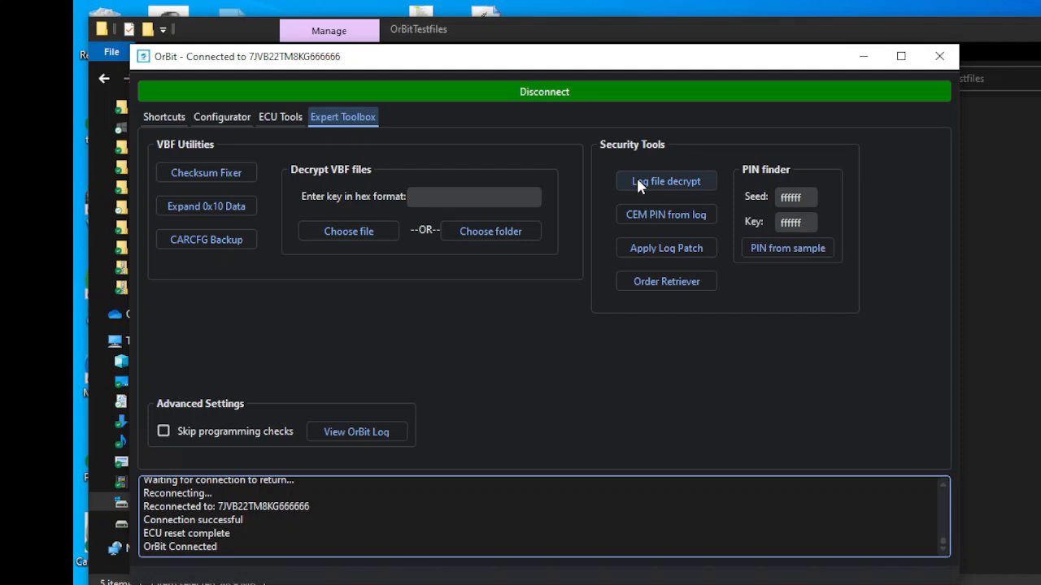
- Start CEM PIN from log and open V-IDA 7JVB22TM8KG666666.log from OrBitTestfiles
{"action": "left_click", "coordinate": [659, 218]}
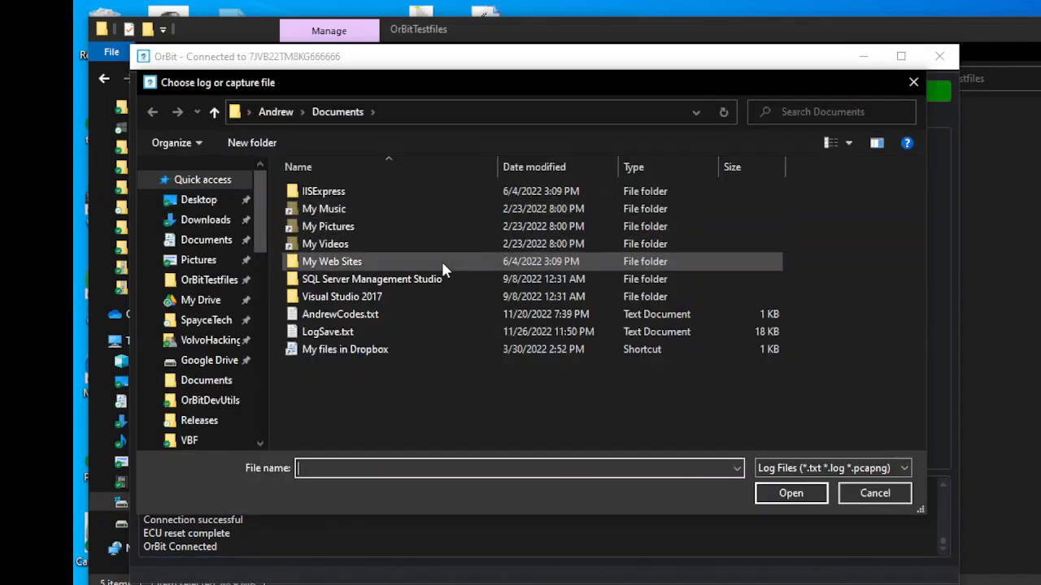
{"action": "left_click", "coordinate": [204, 281]}
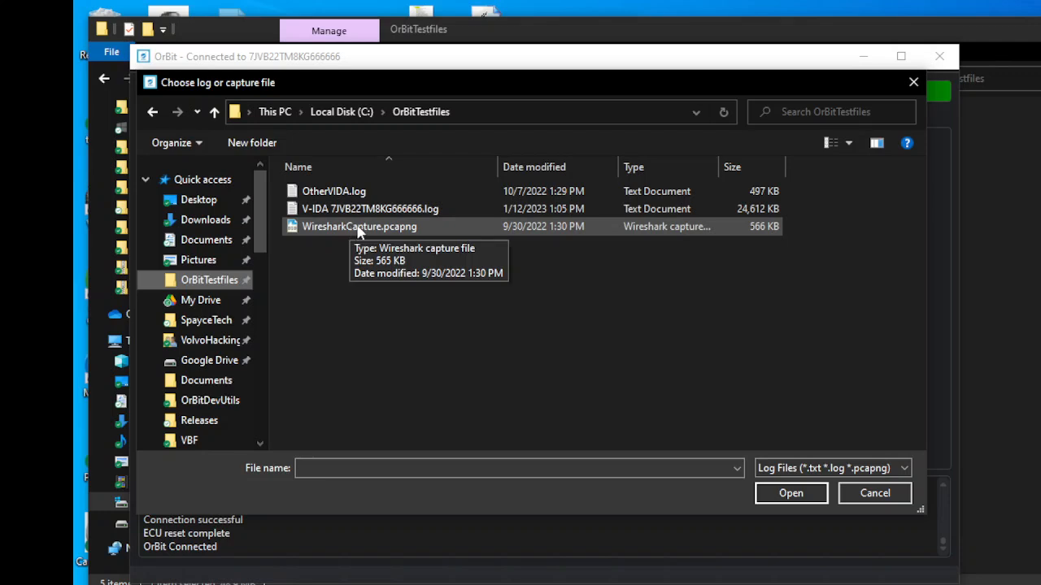
{"action": "left_click", "coordinate": [377, 215]}
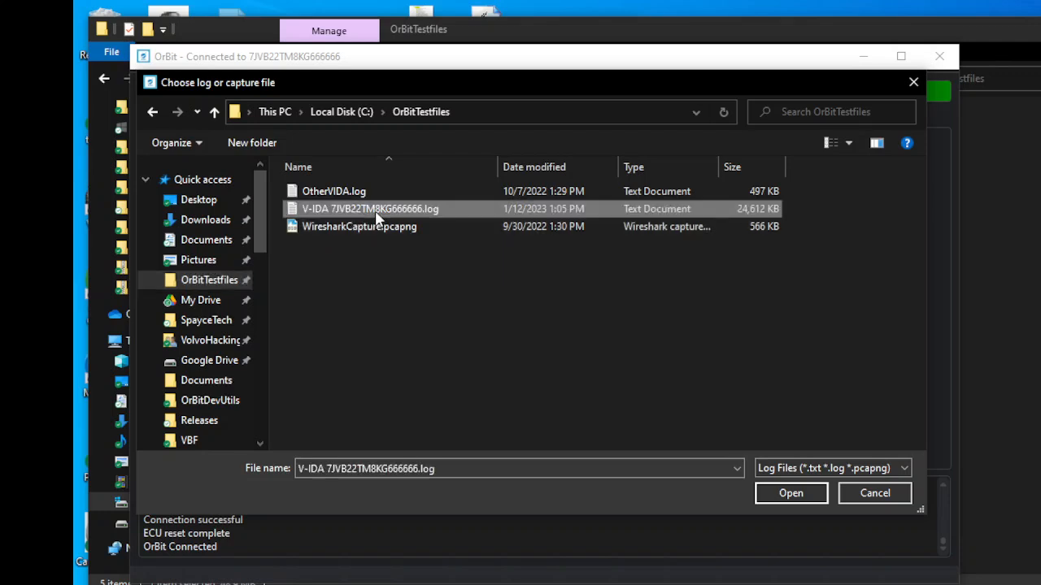
{"action": "left_click", "coordinate": [789, 494]}
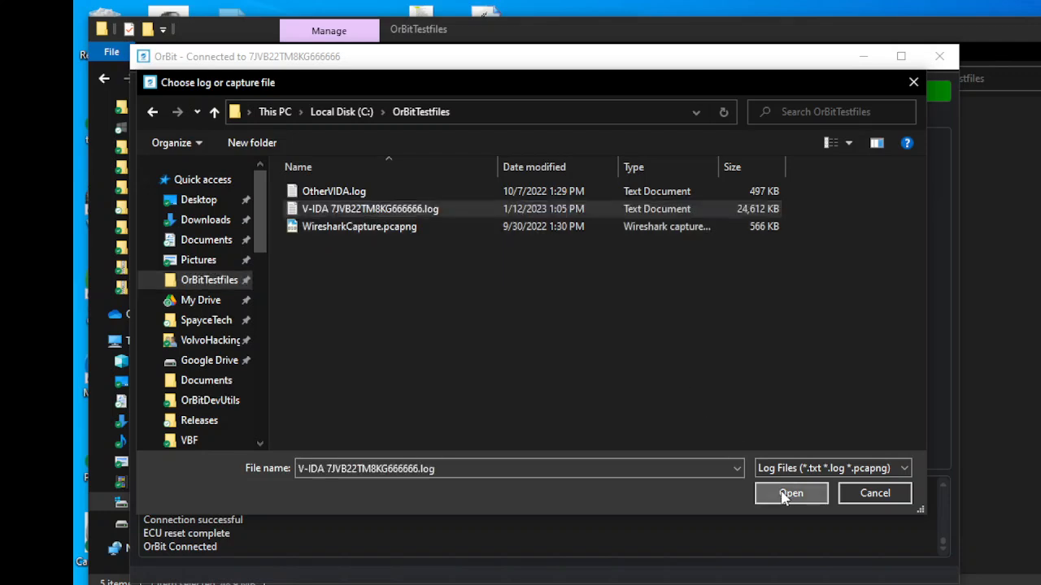
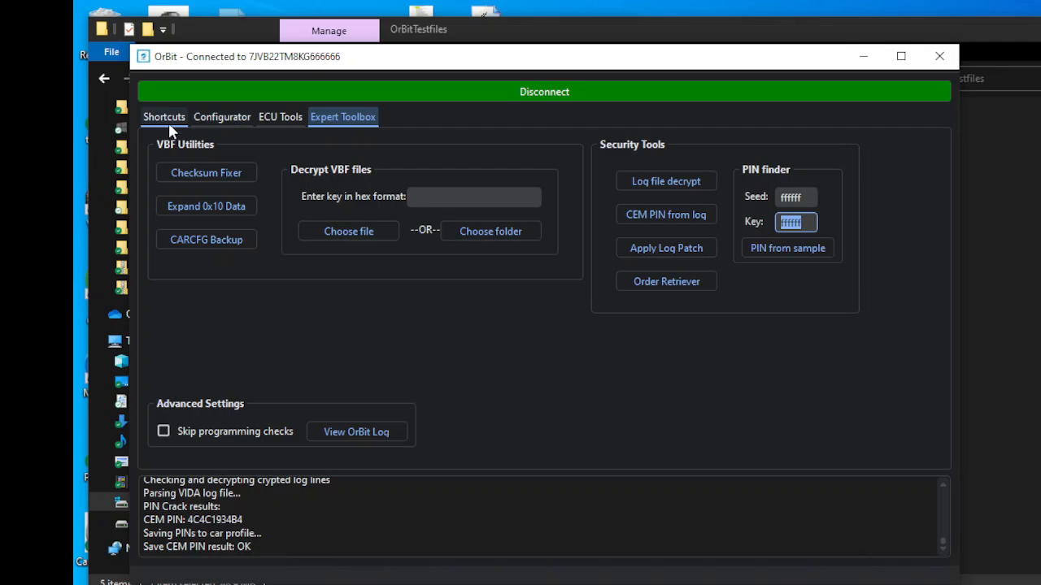
- Leave the Expert Toolbox for the Shortcuts tab with quick service functions and the Car Profile panel
{"action": "left_click", "coordinate": [165, 118]}
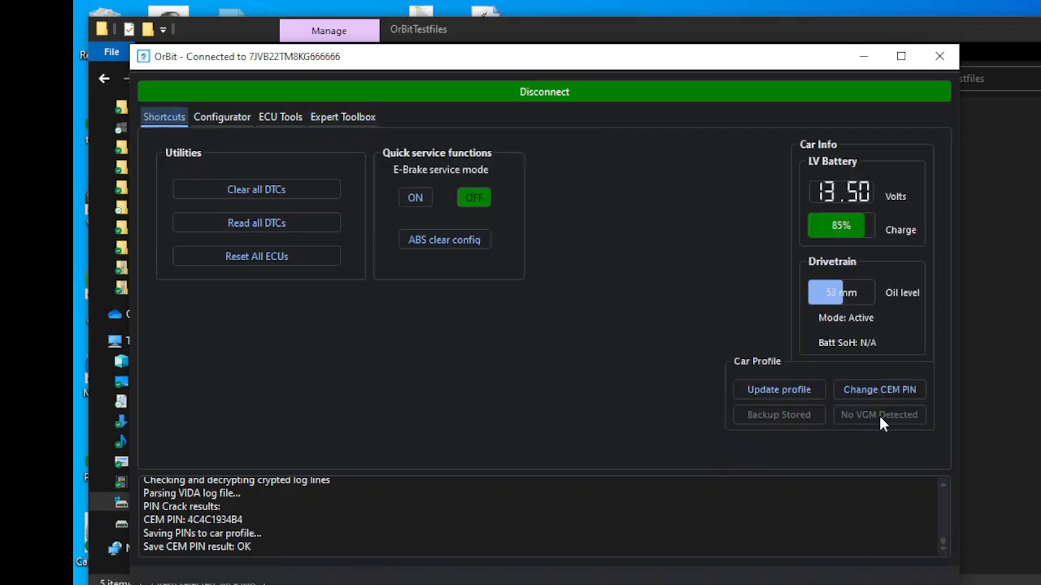
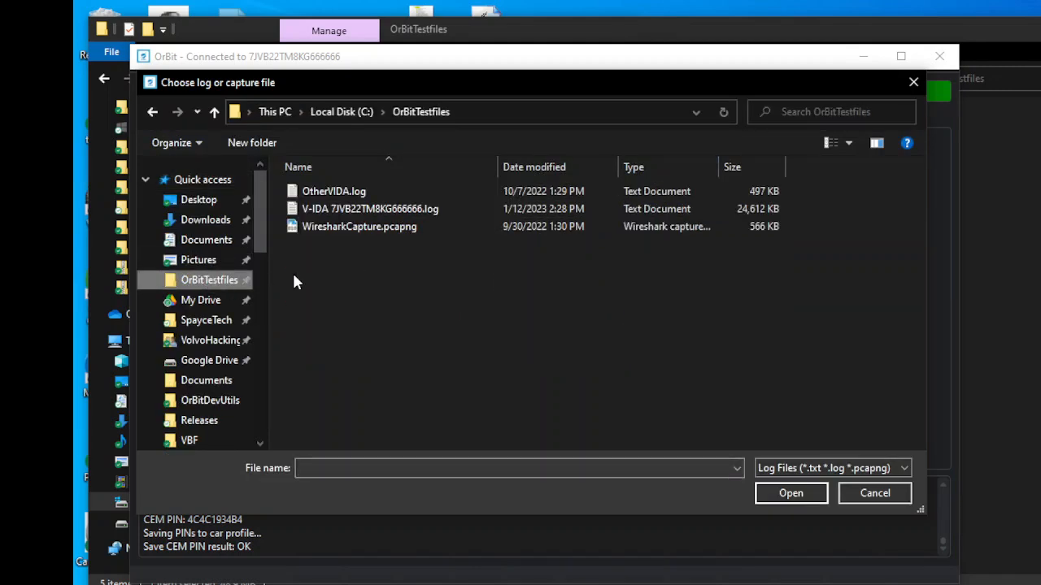
- Load WiresharkCapture.pcapng from OrBitTestfiles to parse it and crack the VGM PIN
{"action": "left_click", "coordinate": [349, 226]}
{"action": "left_click", "coordinate": [789, 493]}
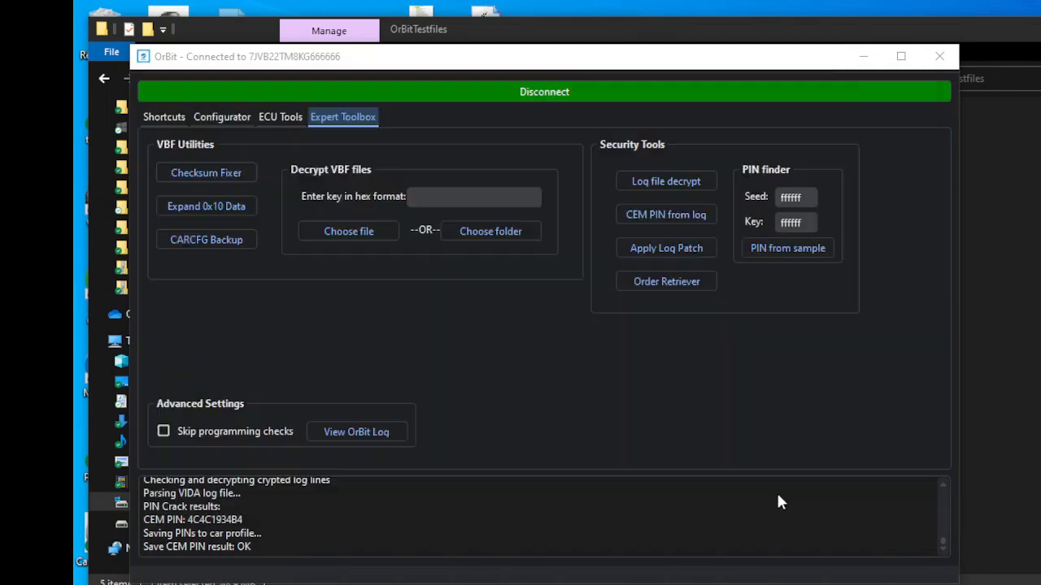
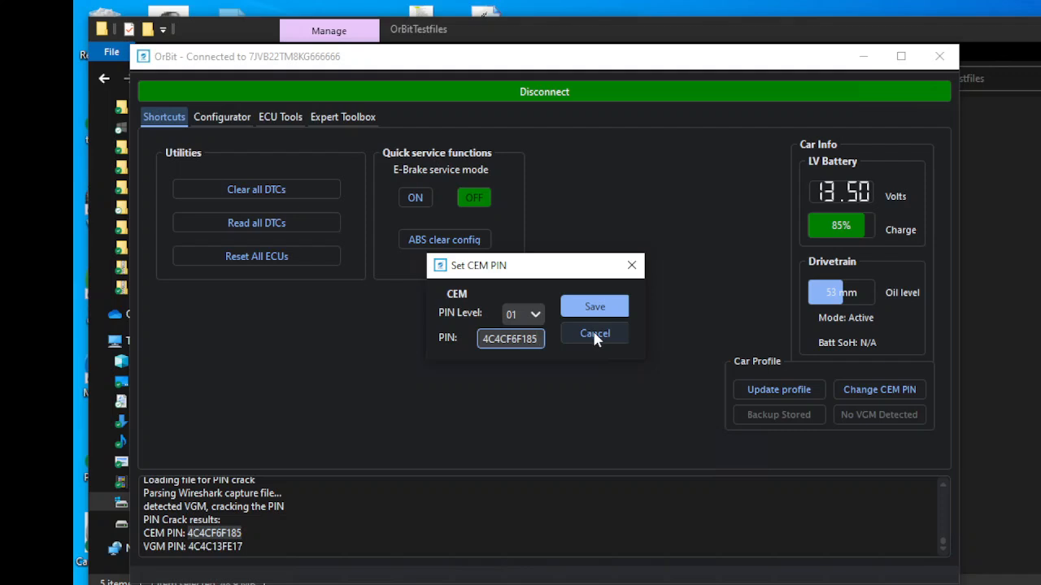
- Cancel the Set CEM PIN dialog so the cracked level 01 PIN is not saved
{"action": "left_click", "coordinate": [594, 335]}
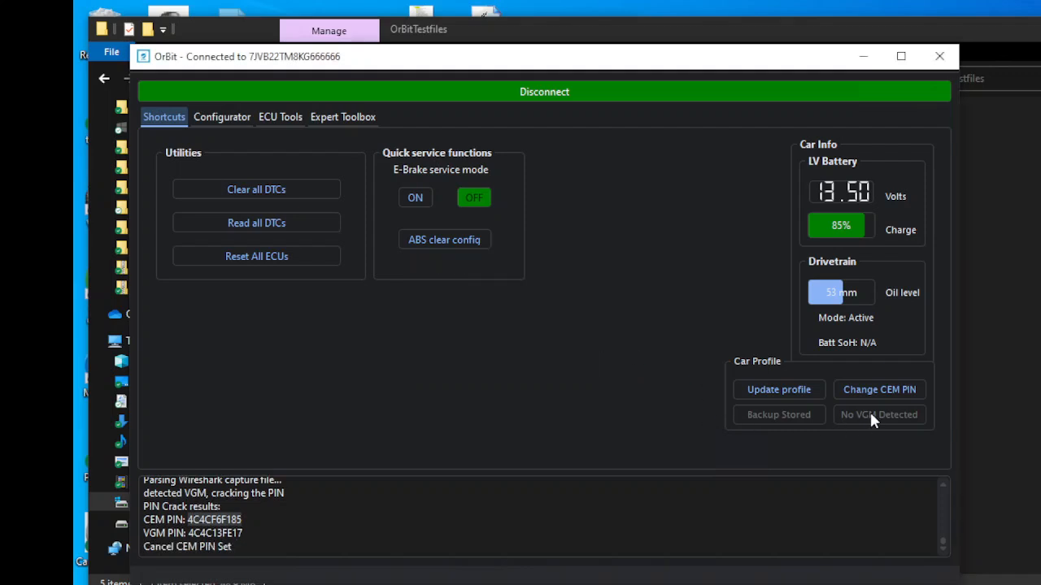
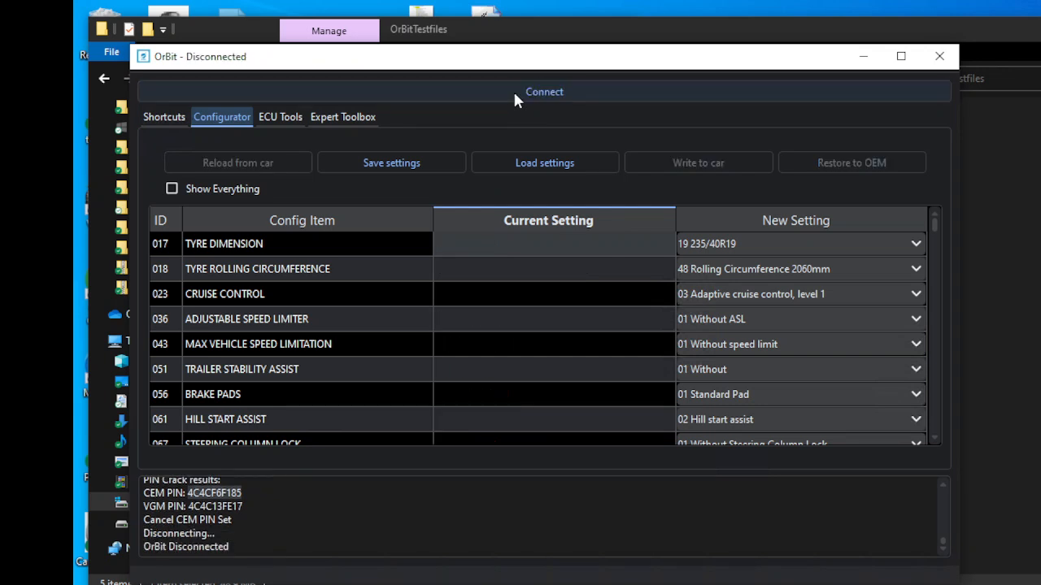
- Reconnect OrBit to the car to read its current configuration beside the new settings
{"action": "left_click", "coordinate": [514, 94]}
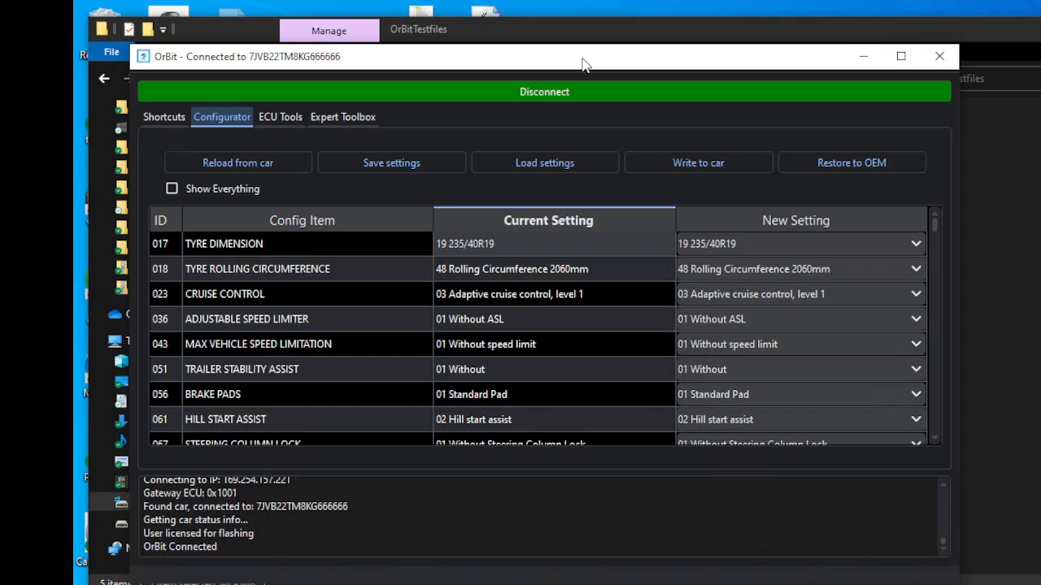
{"action": "left_click_drag", "start_coordinate": [593, 65], "coordinate": [602, 63]}
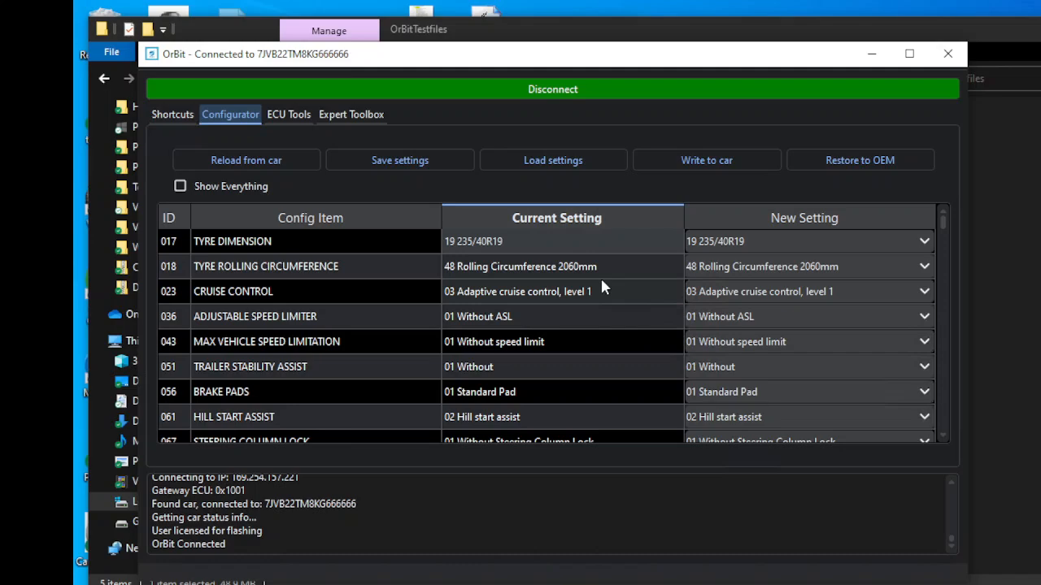
{"action": "scroll", "coordinate": [626, 315], "scroll_direction": "down", "scroll_amount": 15}
{"action": "scroll", "coordinate": [626, 315], "scroll_direction": "down", "scroll_amount": 6}
{"action": "scroll", "coordinate": [626, 316], "scroll_direction": "up", "scroll_amount": 8}
{"action": "scroll", "coordinate": [628, 315], "scroll_direction": "up", "scroll_amount": 10}
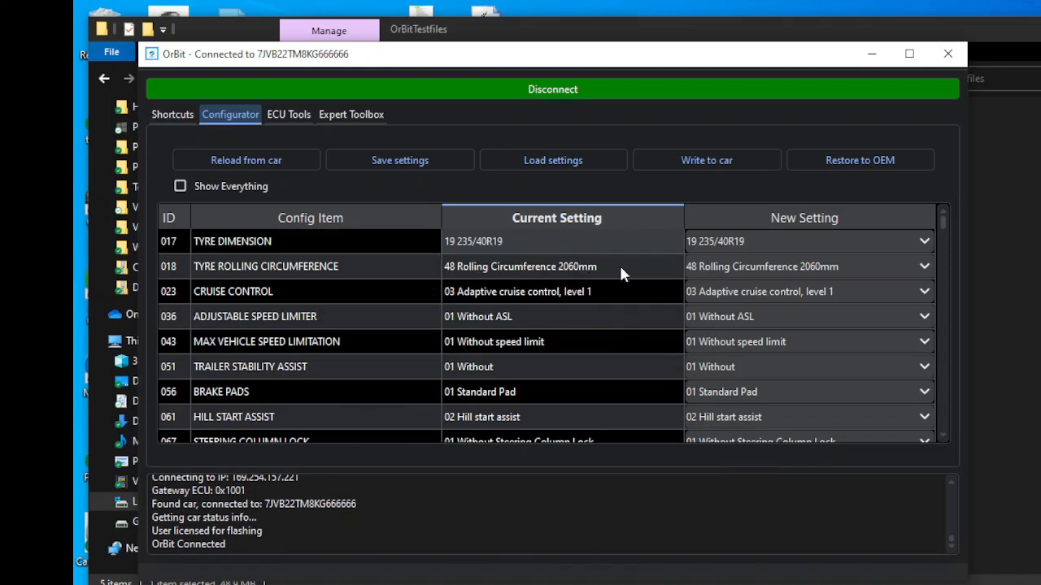
{"action": "scroll", "coordinate": [620, 268], "scroll_direction": "down", "scroll_amount": 2}
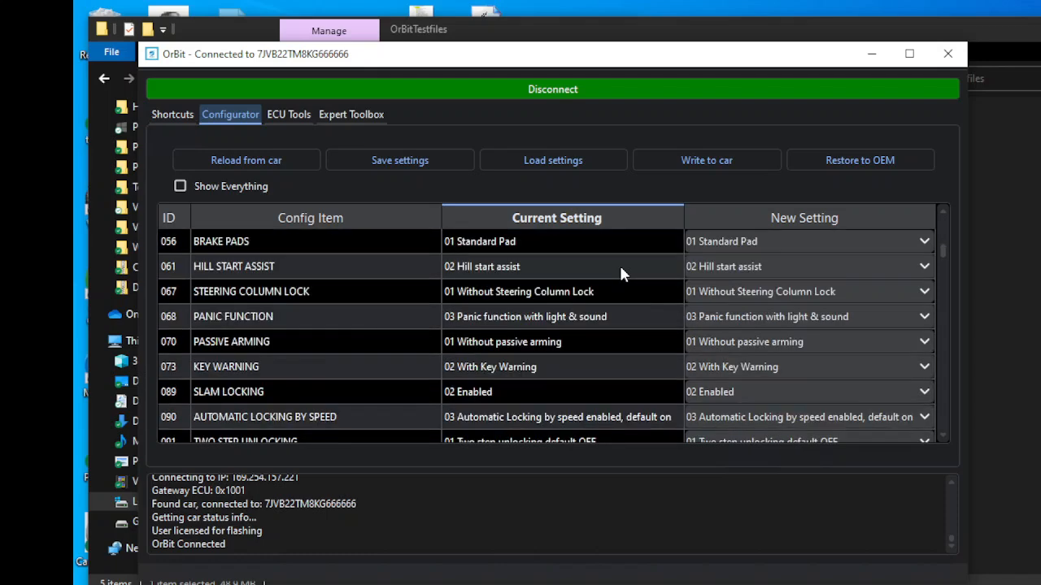
{"action": "scroll", "coordinate": [620, 273], "scroll_direction": "up", "scroll_amount": 2}
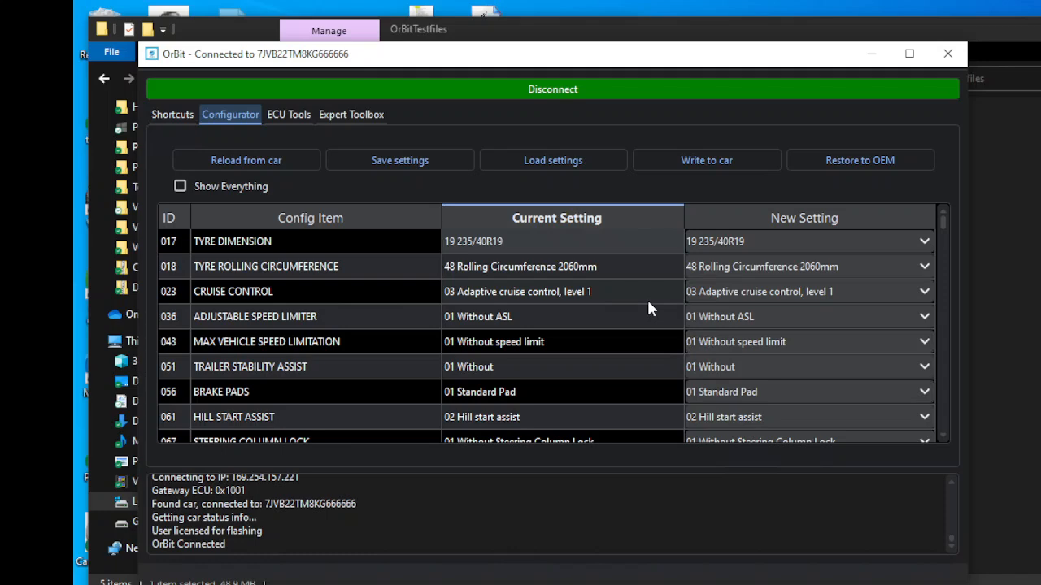
{"action": "scroll", "coordinate": [648, 303], "scroll_direction": "down", "scroll_amount": 1}
{"action": "scroll", "coordinate": [648, 303], "scroll_direction": "up", "scroll_amount": 1}
- Set row 043 MAX VEHICLE SPEED LIMITATION's new setting to 45 Speed limit 190mph
{"action": "left_click", "coordinate": [751, 345]}
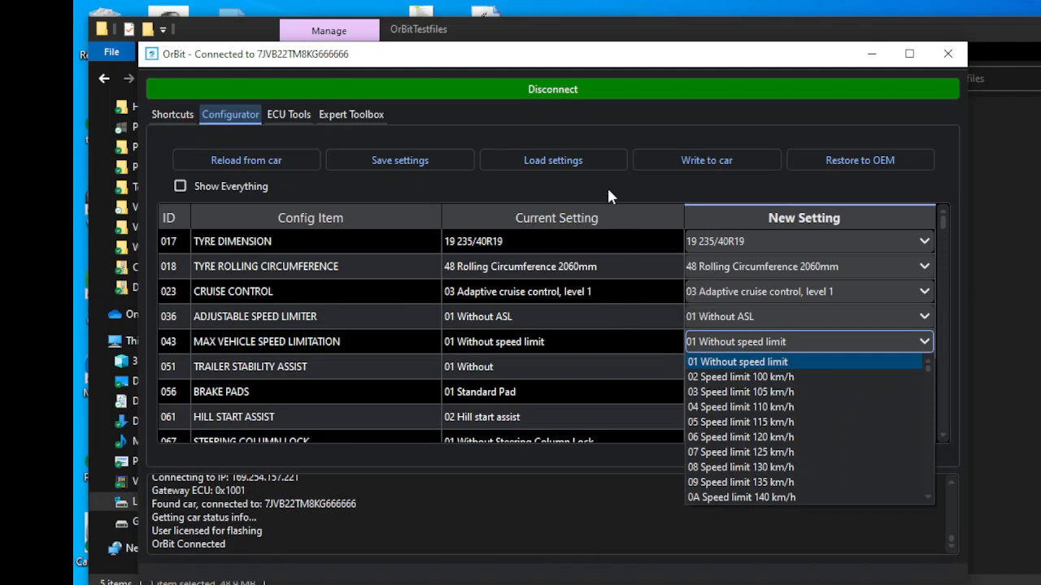
{"action": "scroll", "coordinate": [779, 413], "scroll_direction": "down", "scroll_amount": 13}
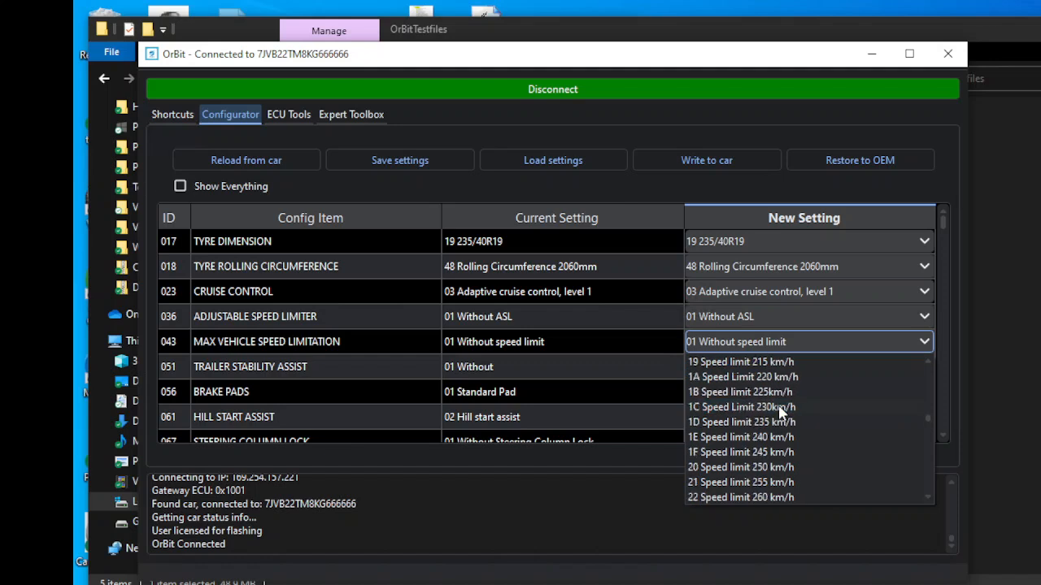
{"action": "scroll", "coordinate": [778, 413], "scroll_direction": "down", "scroll_amount": 7}
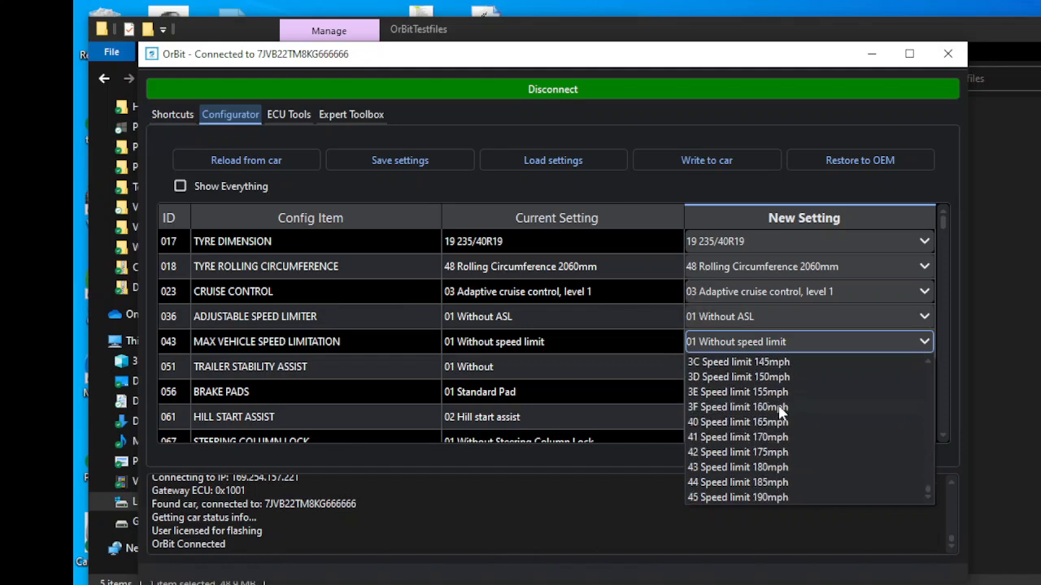
{"action": "left_click", "coordinate": [746, 498]}
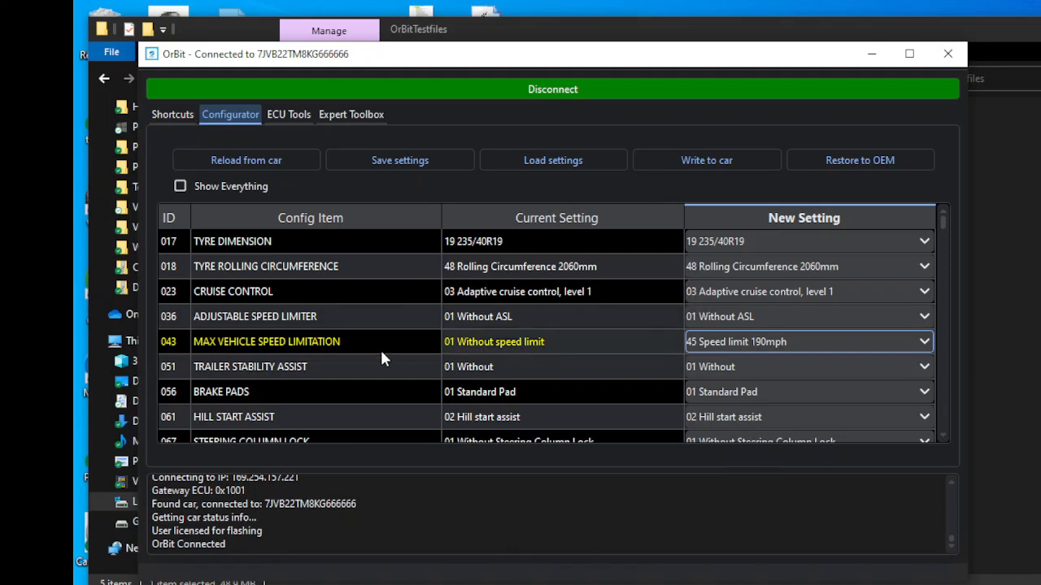
{"action": "scroll", "coordinate": [624, 318], "scroll_direction": "down", "scroll_amount": 2}
{"action": "scroll", "coordinate": [624, 319], "scroll_direction": "up", "scroll_amount": 2}
- List every configuration item and check that DOORS stays at 4 doors
{"action": "left_click", "coordinate": [181, 187]}
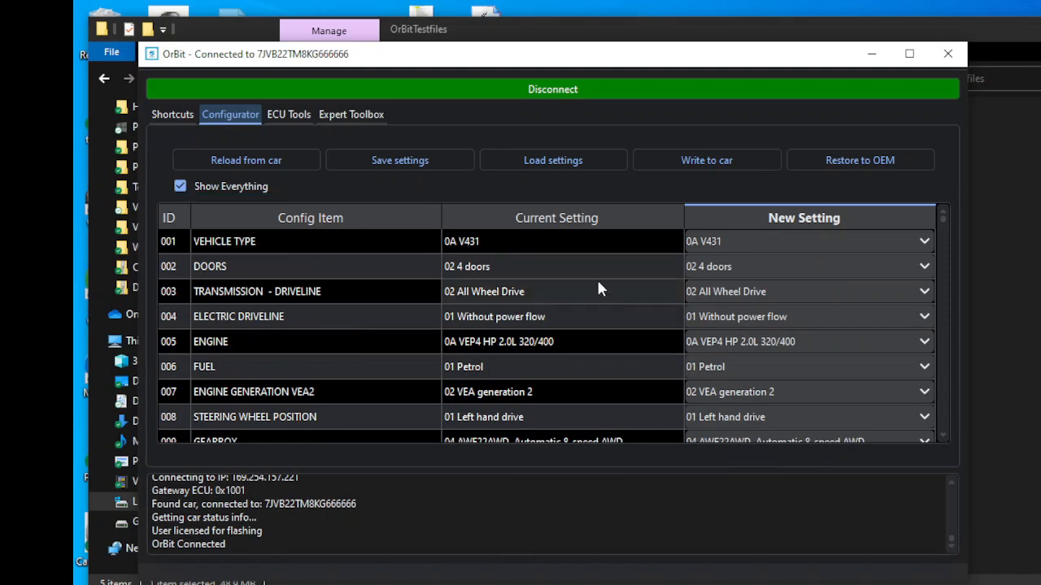
{"action": "scroll", "coordinate": [599, 290], "scroll_direction": "down", "scroll_amount": 2}
{"action": "scroll", "coordinate": [610, 306], "scroll_direction": "down", "scroll_amount": 2}
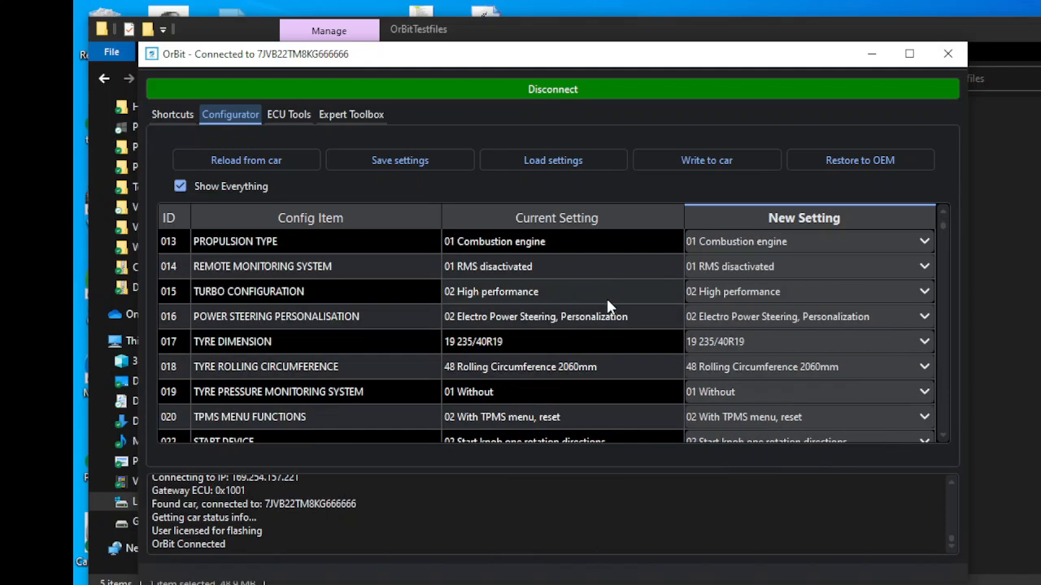
{"action": "scroll", "coordinate": [610, 305], "scroll_direction": "down", "scroll_amount": 2}
{"action": "scroll", "coordinate": [610, 306], "scroll_direction": "down", "scroll_amount": 2}
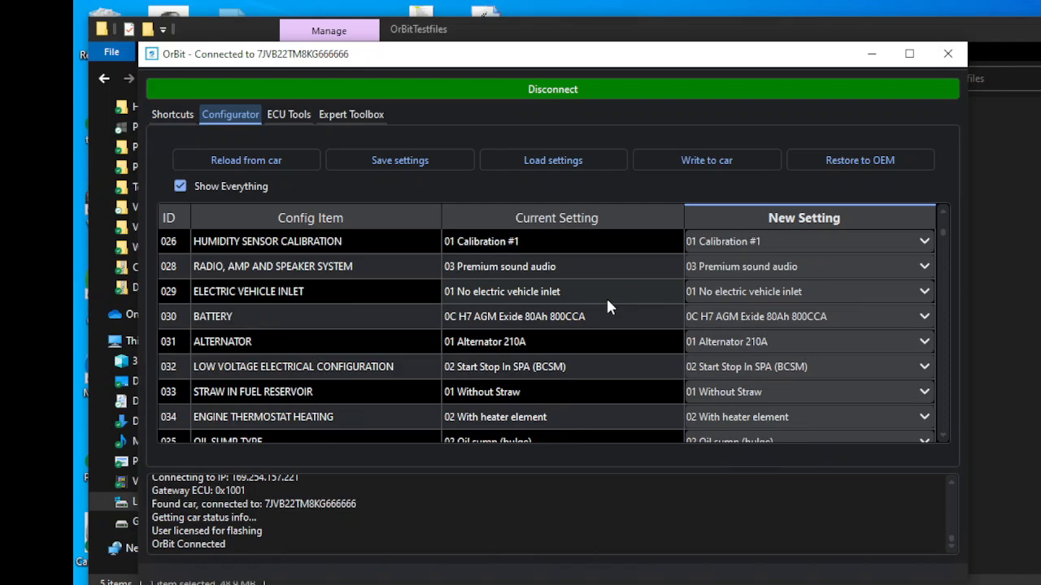
{"action": "scroll", "coordinate": [608, 301], "scroll_direction": "down", "scroll_amount": 2}
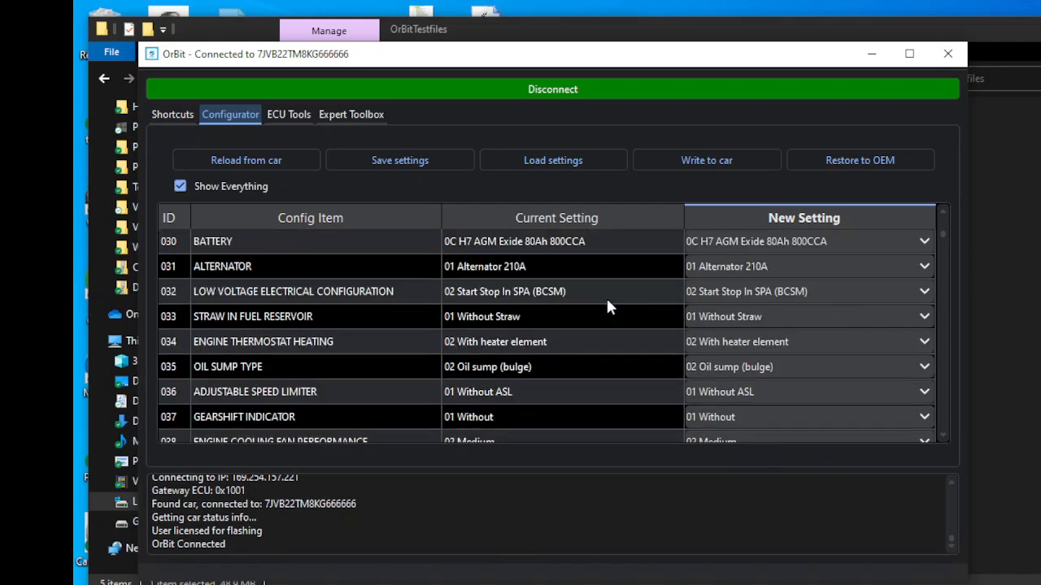
{"action": "scroll", "coordinate": [616, 314], "scroll_direction": "up", "scroll_amount": 2}
{"action": "scroll", "coordinate": [615, 319], "scroll_direction": "up", "scroll_amount": 8}
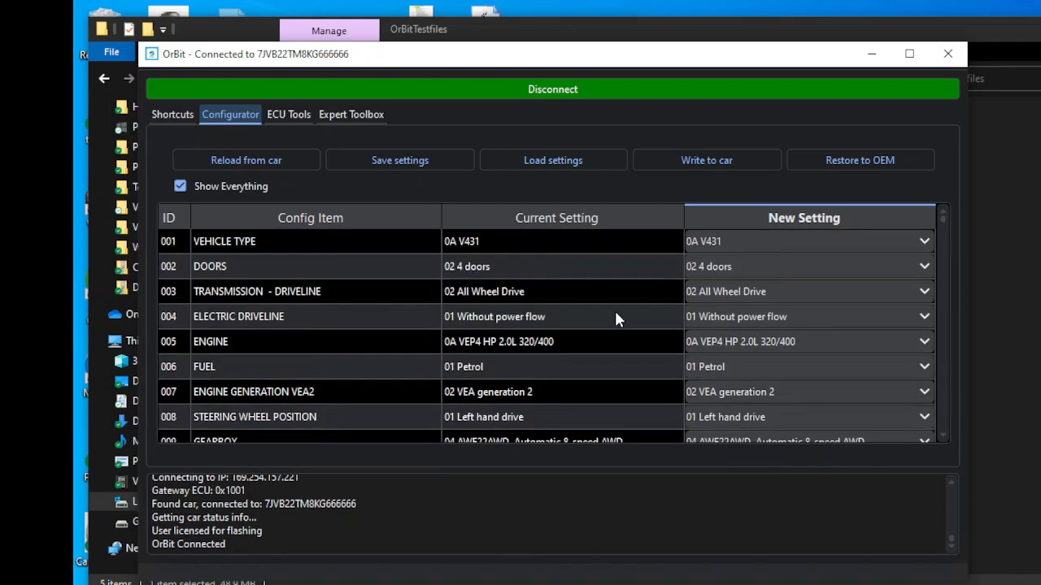
{"action": "left_click", "coordinate": [709, 271]}
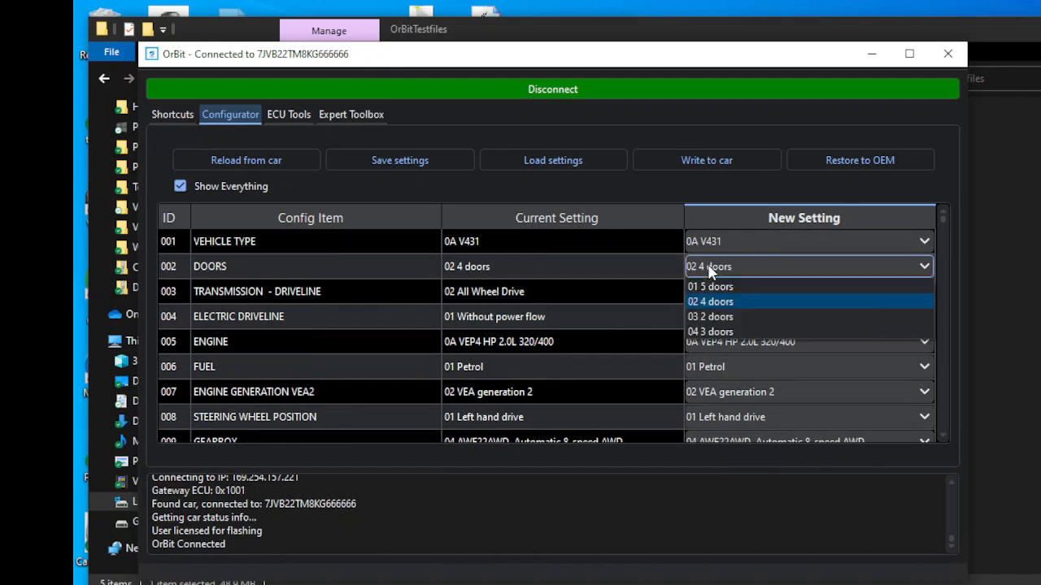
{"action": "left_click", "coordinate": [709, 271]}
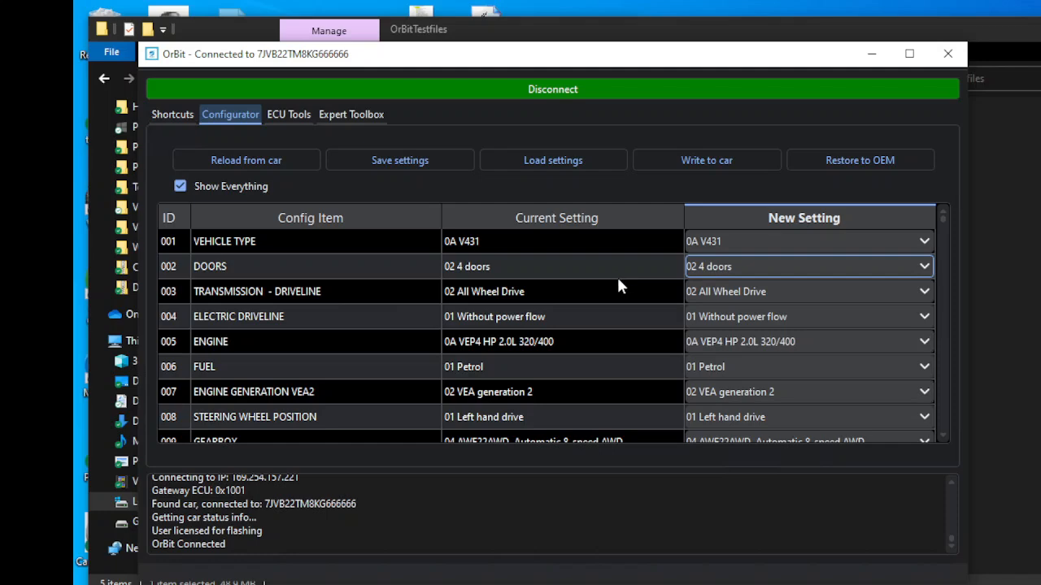
- Bring row 043 into view: 01 Without speed limit now, 45 Speed limit 190mph pending
{"action": "scroll", "coordinate": [621, 285], "scroll_direction": "down", "scroll_amount": 2}
{"action": "scroll", "coordinate": [621, 286], "scroll_direction": "down", "scroll_amount": 4}
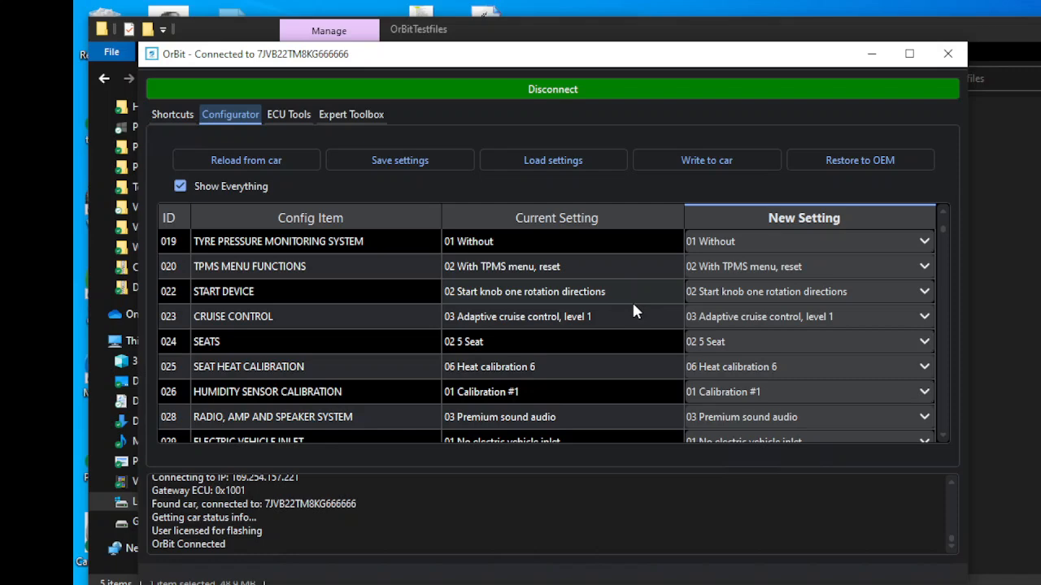
{"action": "scroll", "coordinate": [634, 309], "scroll_direction": "down", "scroll_amount": 3}
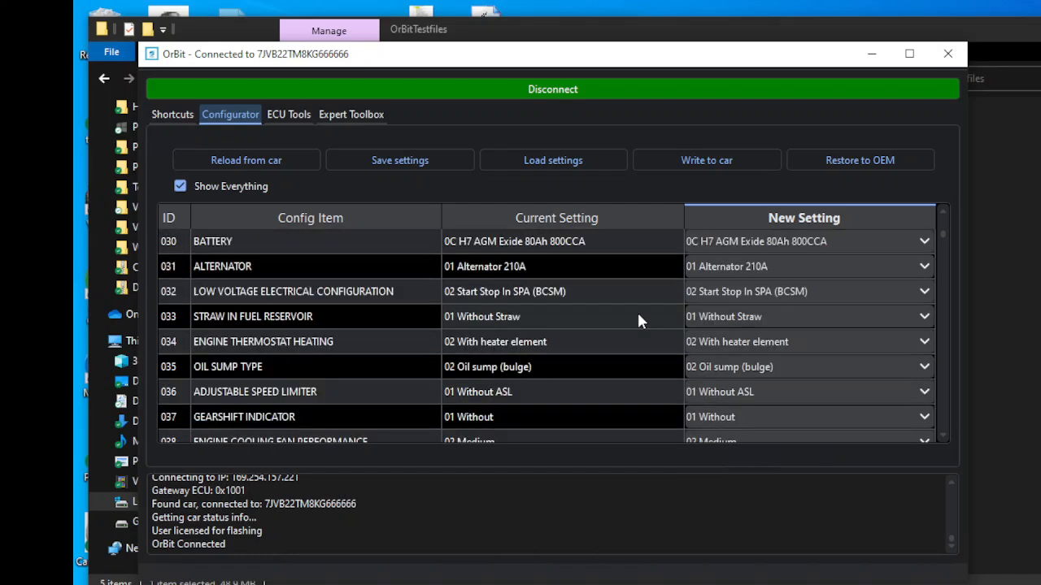
{"action": "scroll", "coordinate": [639, 316], "scroll_direction": "down", "scroll_amount": 3}
{"action": "scroll", "coordinate": [642, 329], "scroll_direction": "down", "scroll_amount": 7}
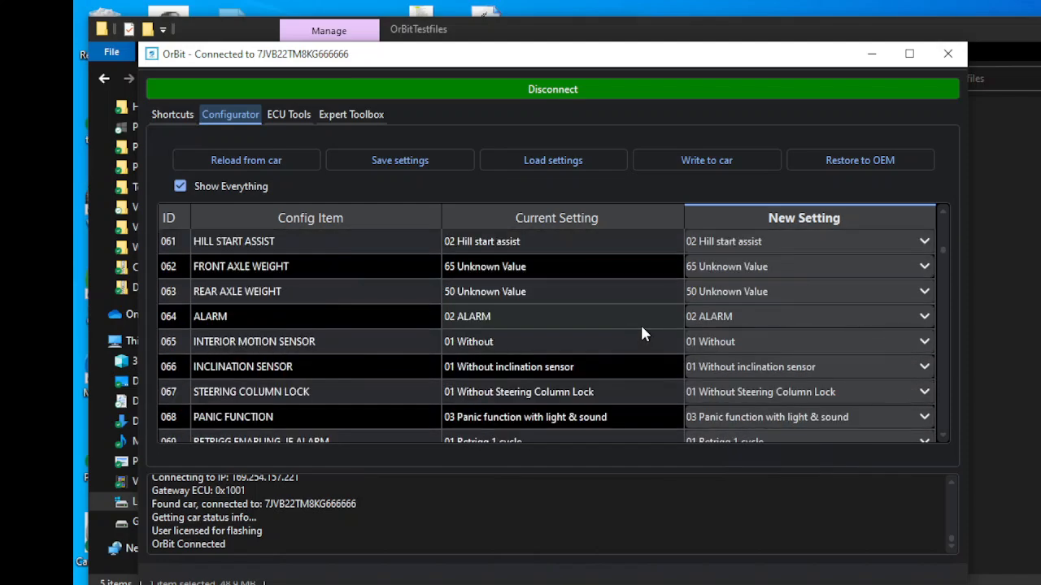
{"action": "scroll", "coordinate": [641, 333], "scroll_direction": "down", "scroll_amount": 3}
{"action": "scroll", "coordinate": [642, 333], "scroll_direction": "up", "scroll_amount": 7}
{"action": "scroll", "coordinate": [641, 331], "scroll_direction": "up", "scroll_amount": 2}
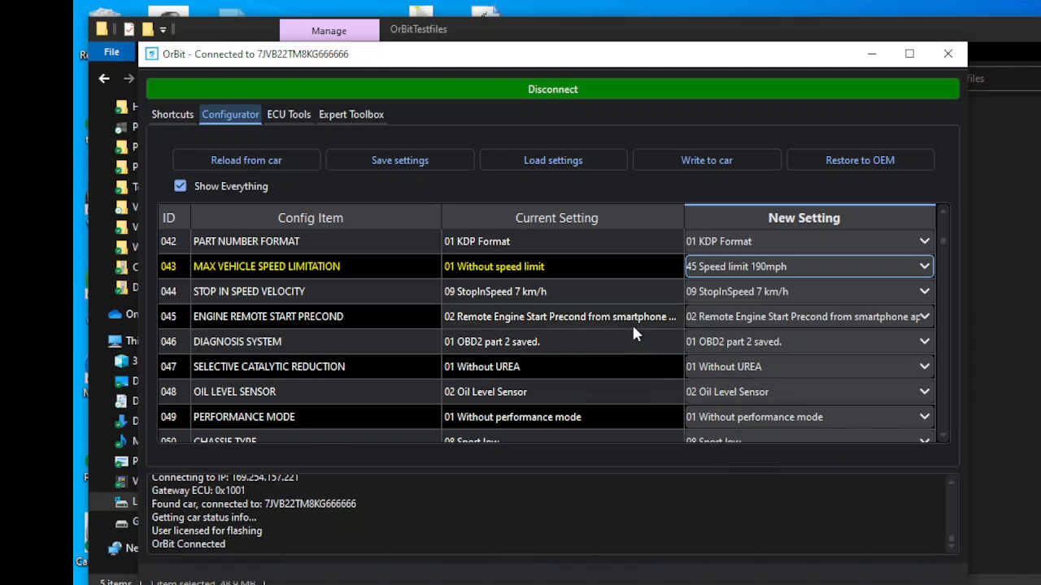
{"action": "scroll", "coordinate": [633, 325], "scroll_direction": "up", "scroll_amount": 1}
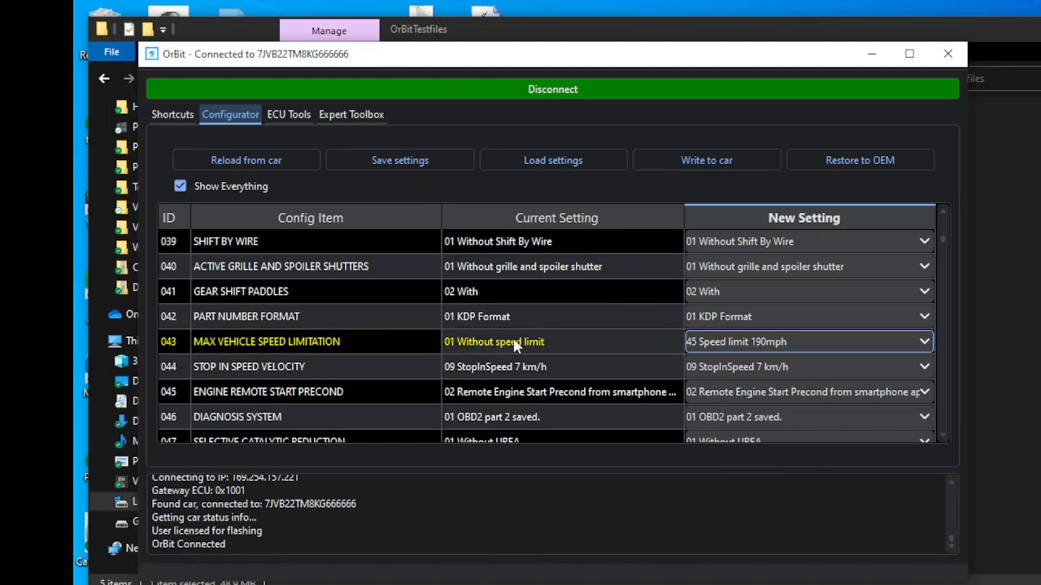
- Write the 190mph speed limit config to the car, confirming the flash
{"action": "left_click", "coordinate": [678, 160]}
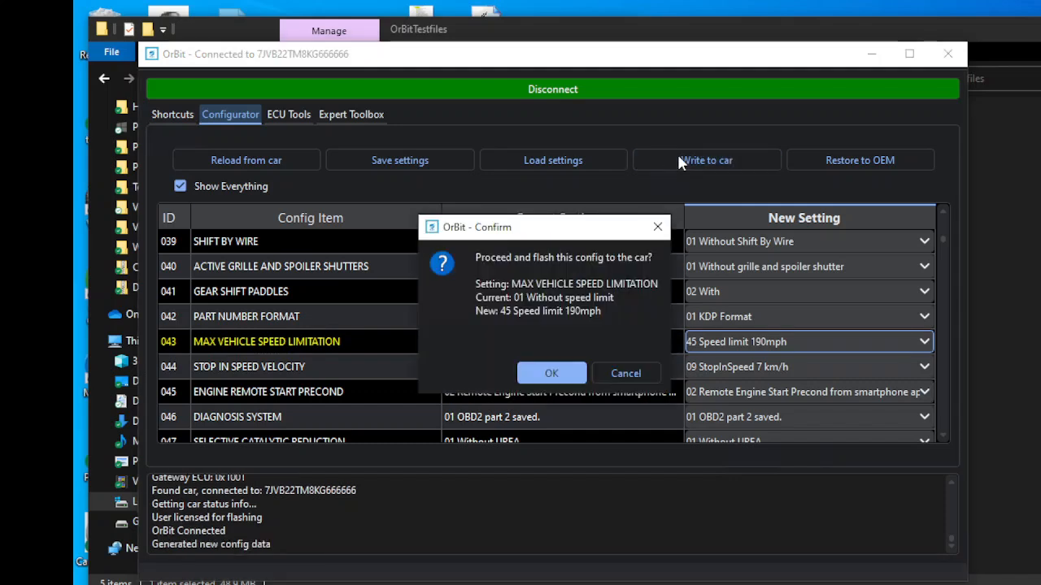
{"action": "left_click", "coordinate": [552, 373]}
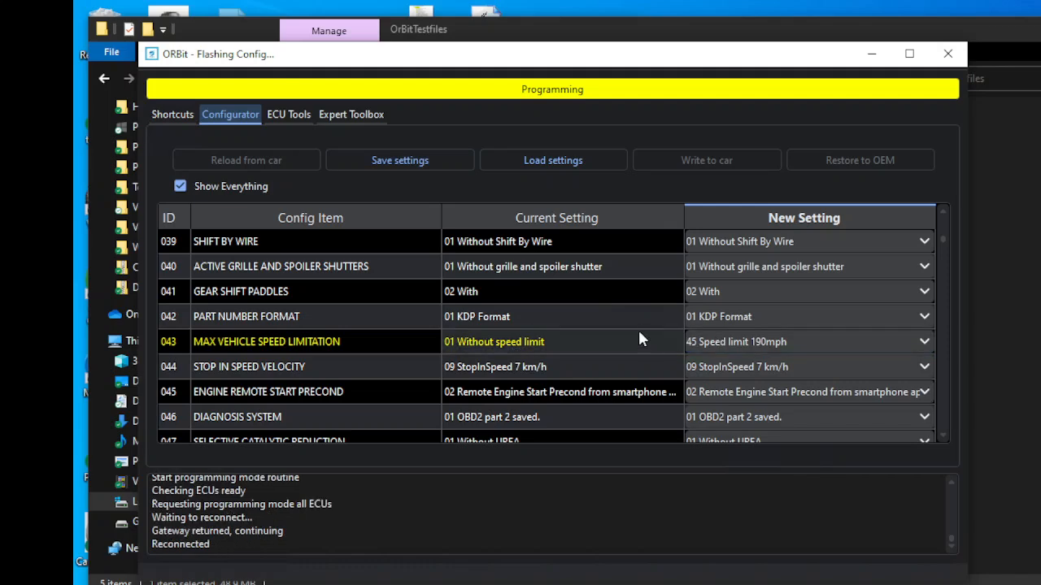
{"action": "scroll", "coordinate": [647, 335], "scroll_direction": "down", "scroll_amount": 1}
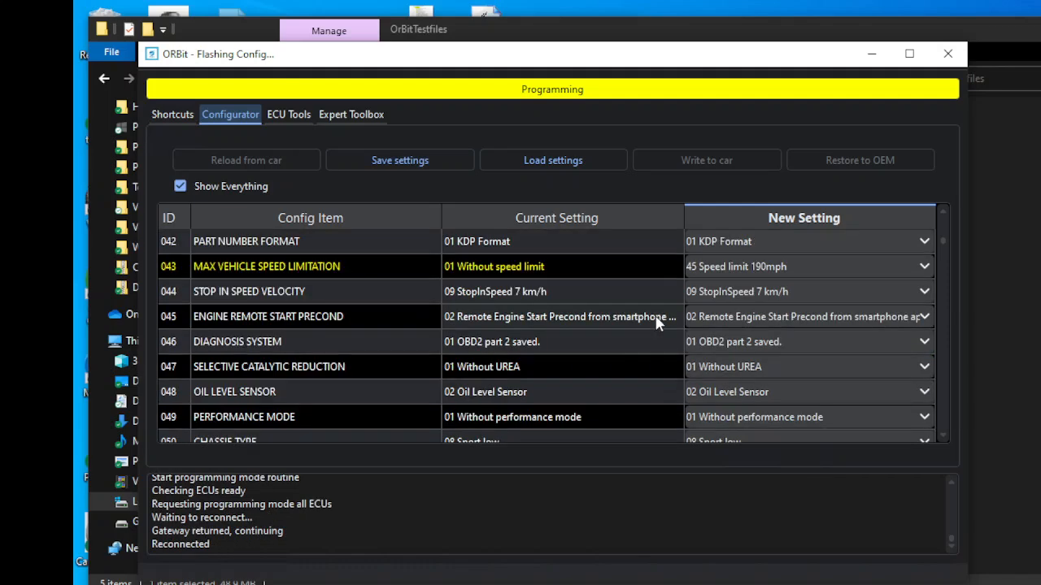
{"action": "scroll", "coordinate": [657, 322], "scroll_direction": "down", "scroll_amount": 1}
{"action": "scroll", "coordinate": [657, 322], "scroll_direction": "down", "scroll_amount": 2}
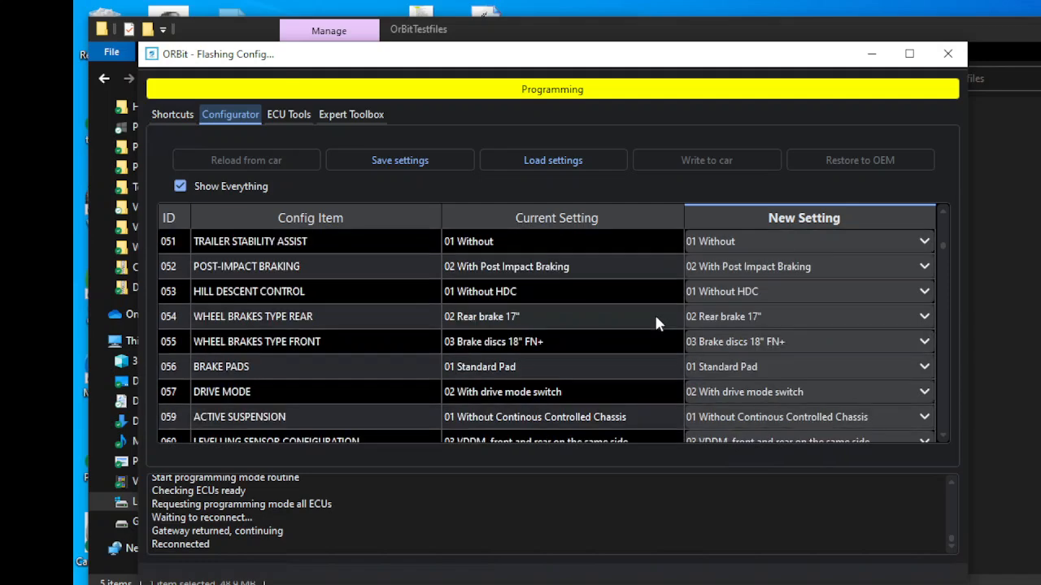
{"action": "scroll", "coordinate": [657, 322], "scroll_direction": "down", "scroll_amount": 1}
{"action": "scroll", "coordinate": [663, 303], "scroll_direction": "down", "scroll_amount": 1}
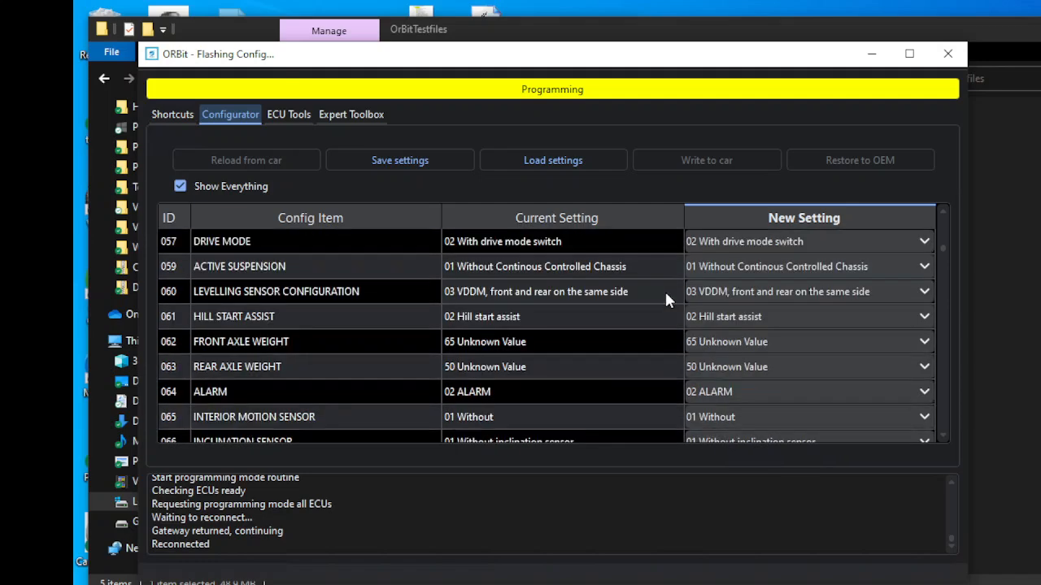
{"action": "scroll", "coordinate": [650, 309], "scroll_direction": "down", "scroll_amount": 2}
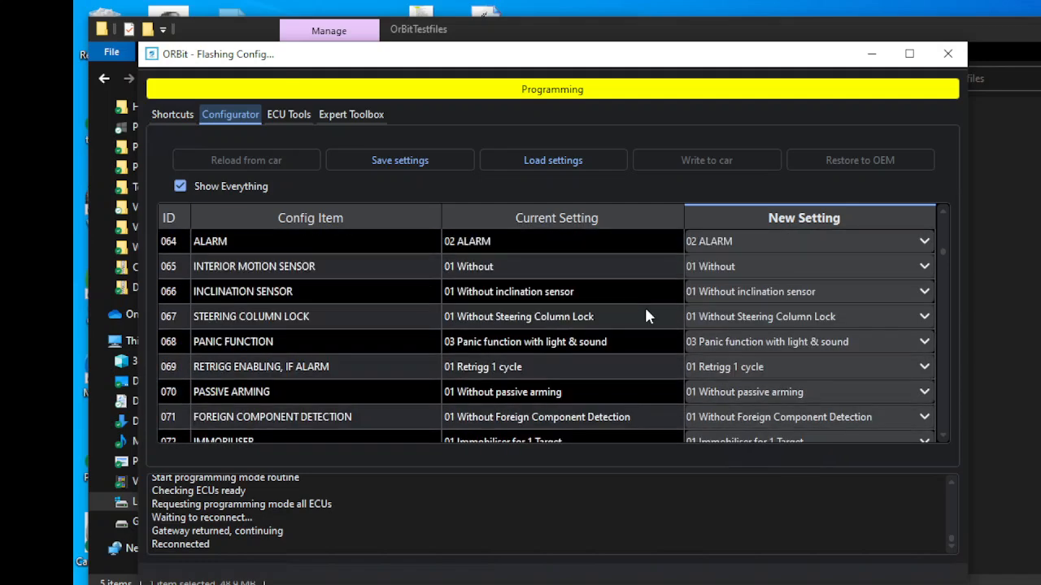
- Turn off Show Everything so only the filtered configuration list remains
{"action": "left_click", "coordinate": [181, 188]}
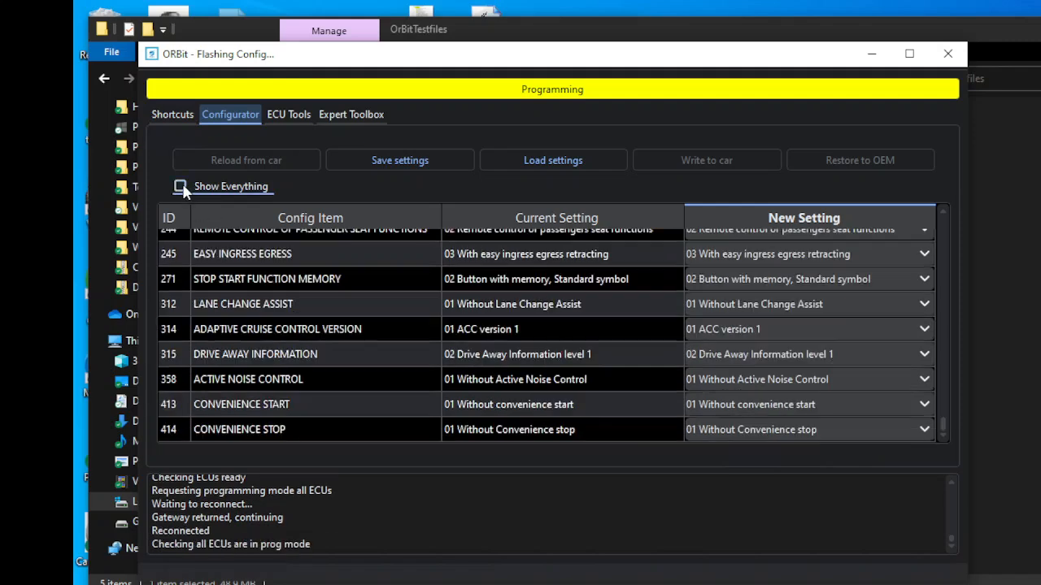
{"action": "scroll", "coordinate": [665, 303], "scroll_direction": "up", "scroll_amount": 2}
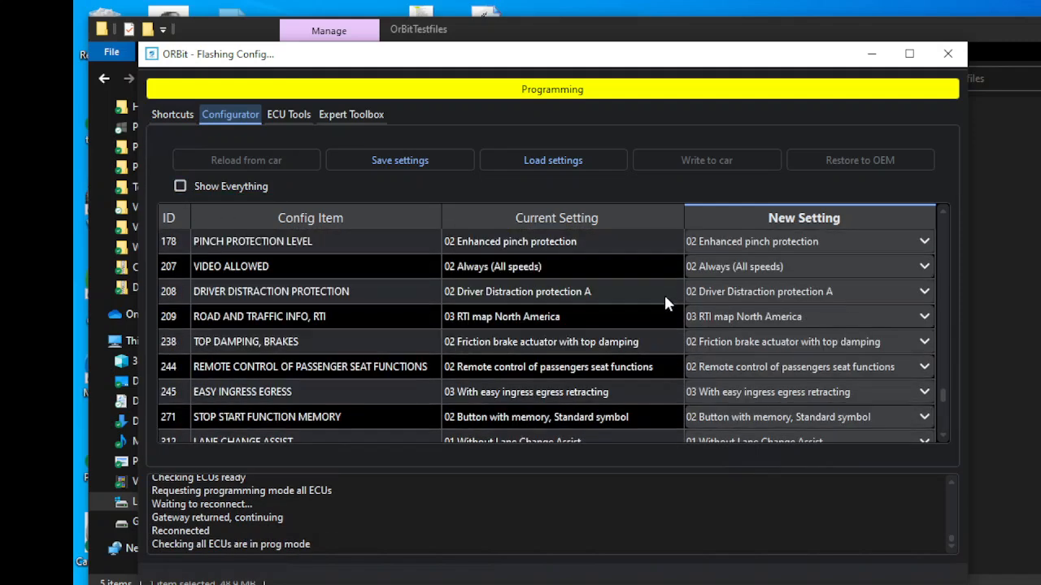
{"action": "scroll", "coordinate": [665, 303], "scroll_direction": "down", "scroll_amount": 2}
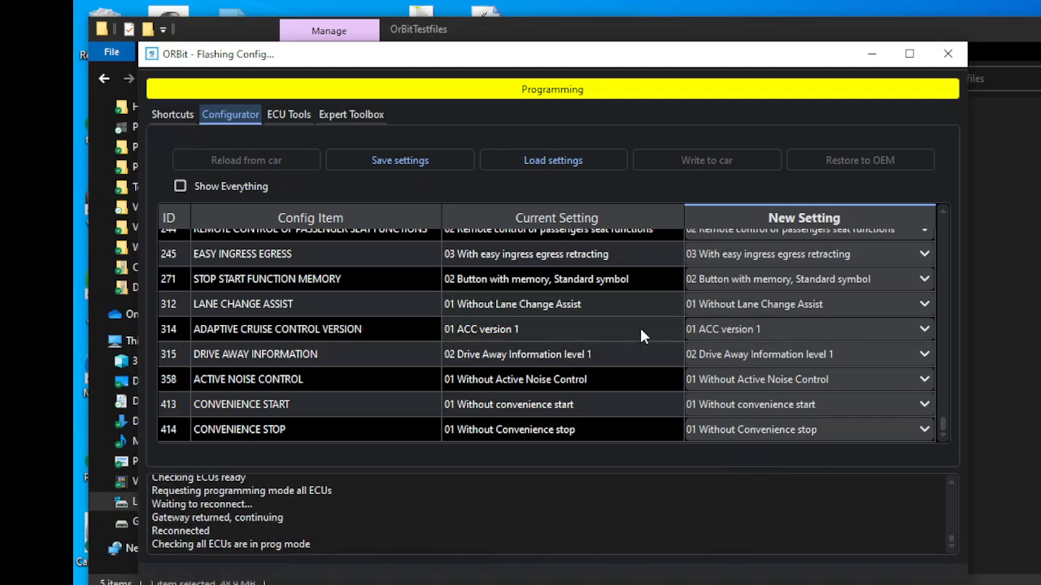
{"action": "scroll", "coordinate": [639, 335], "scroll_direction": "up", "scroll_amount": 2}
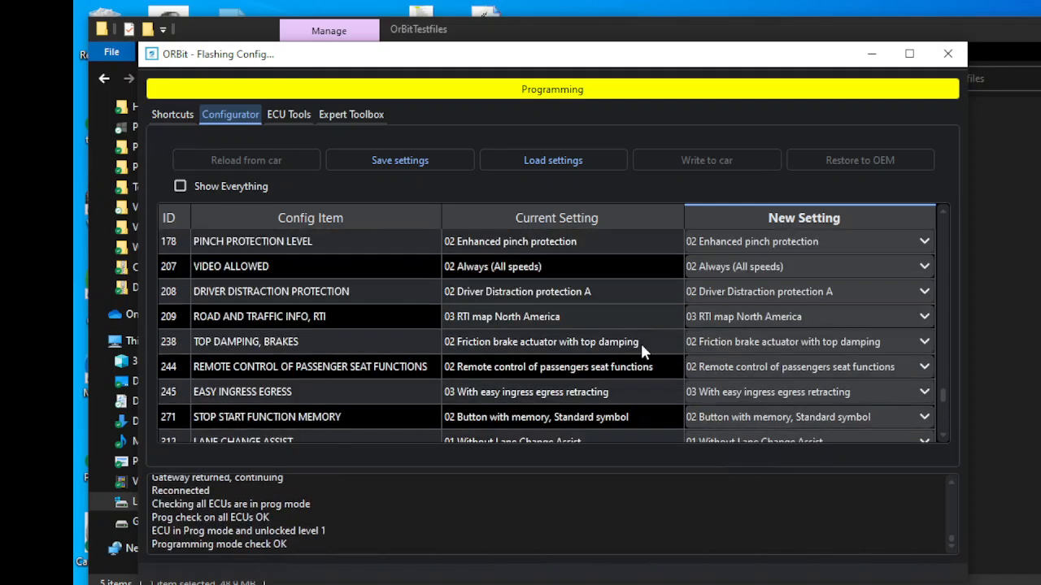
- Save the current settings to the OrBitTestfiles folder under the file name TestMySettings
{"action": "left_click", "coordinate": [422, 160]}
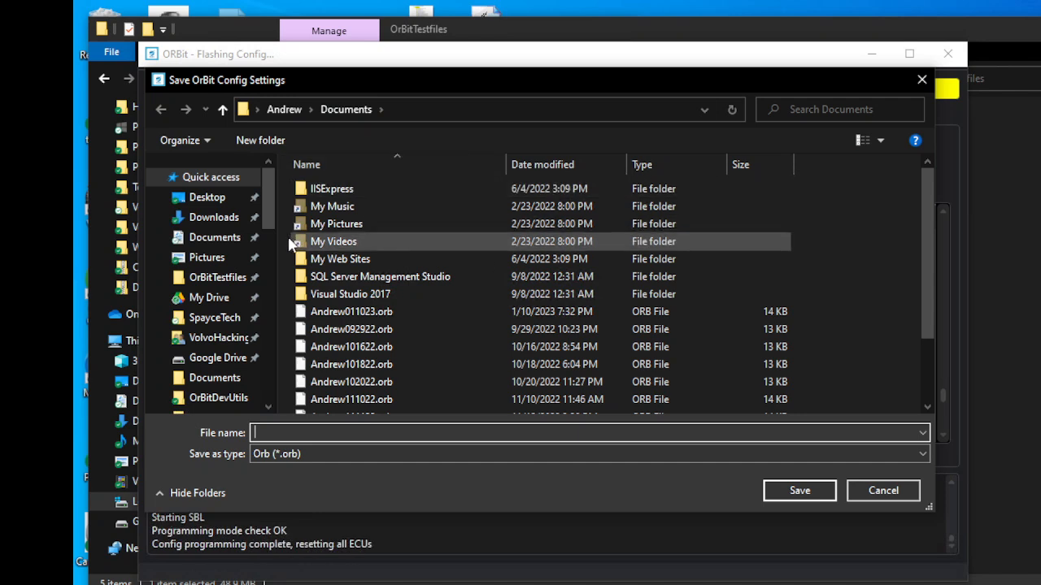
{"action": "left_click", "coordinate": [220, 277]}
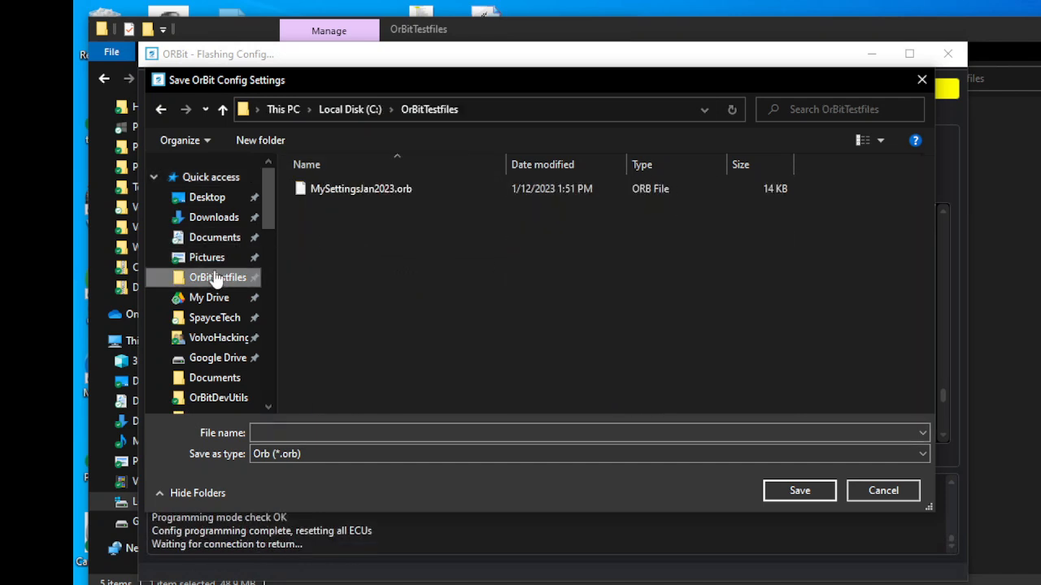
{"action": "left_click", "coordinate": [318, 433]}
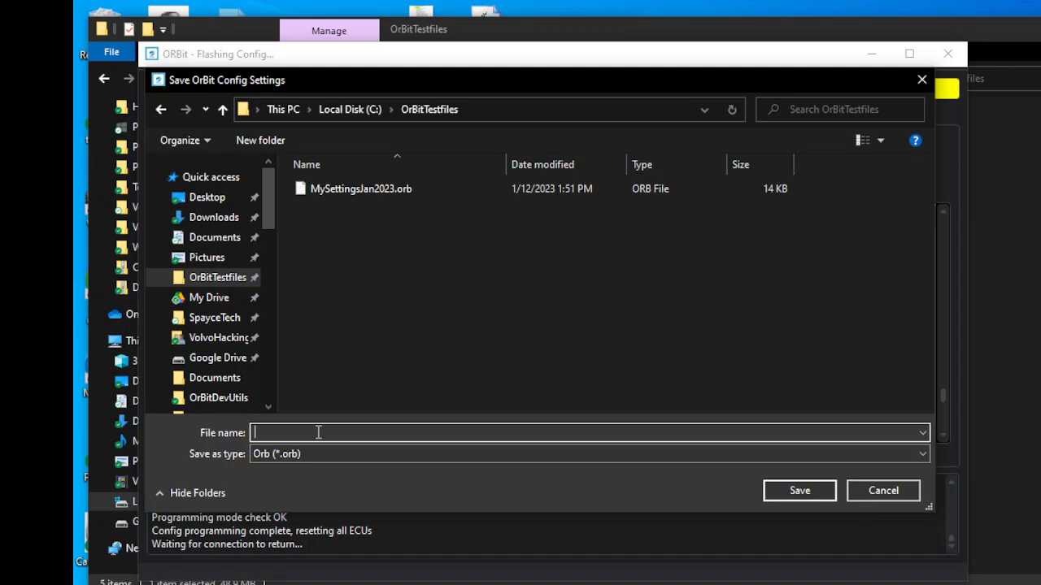
{"action": "type", "text": "TestMySettings"}
{"action": "left_click", "coordinate": [797, 493]}
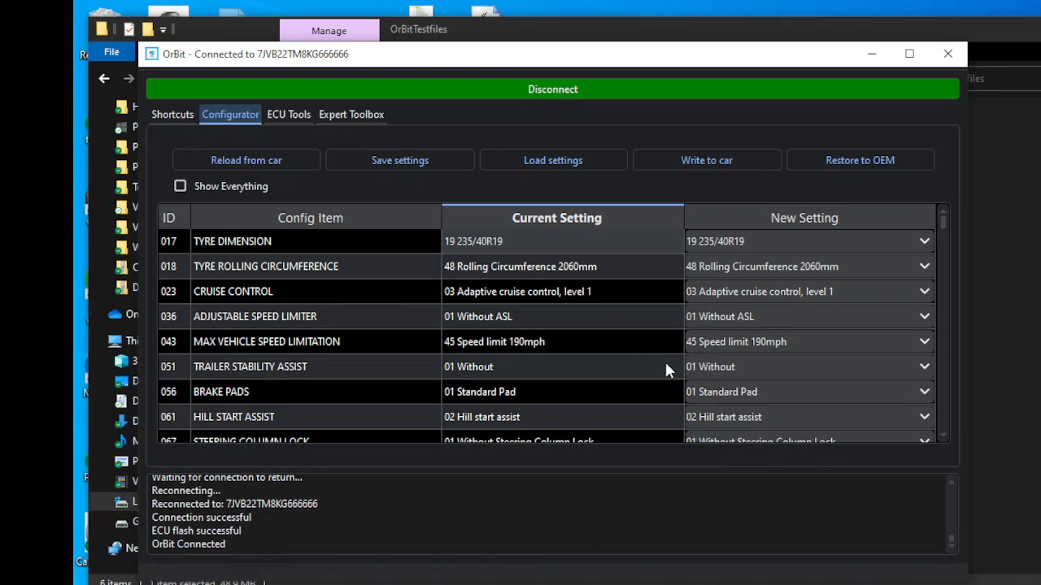
- Select the row 043 speed limit setting and reload the configuration from the car
{"action": "left_click", "coordinate": [716, 342]}
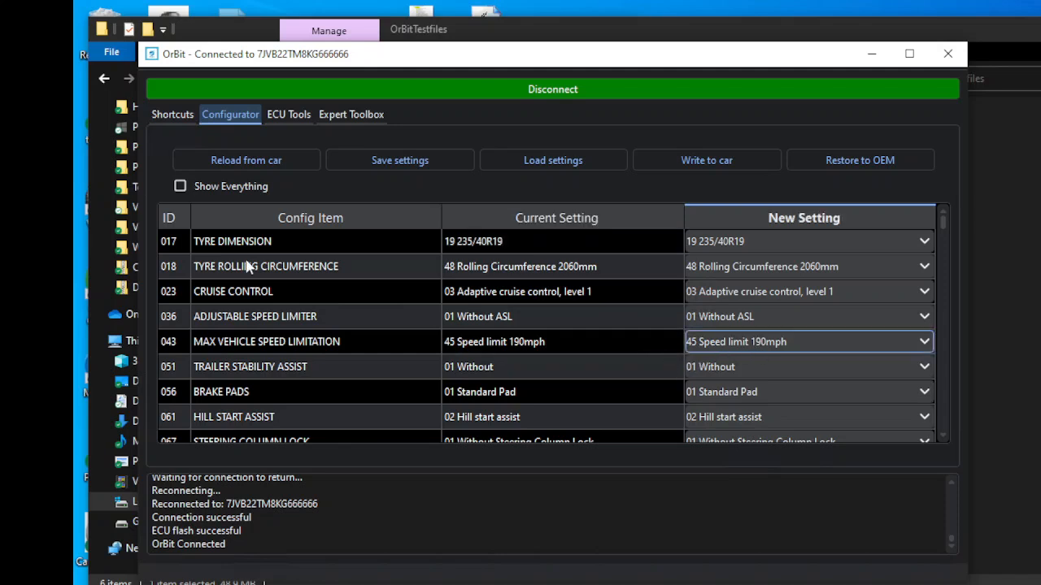
{"action": "left_click", "coordinate": [238, 158]}
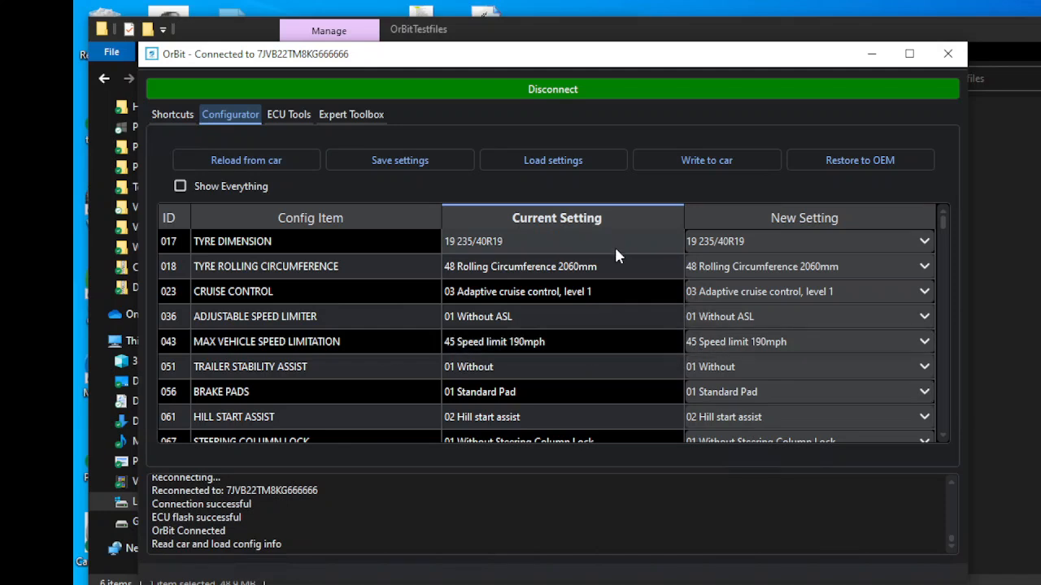
- Restore the car's factory OEM configuration and confirm the CEM flash
{"action": "left_click", "coordinate": [836, 163]}
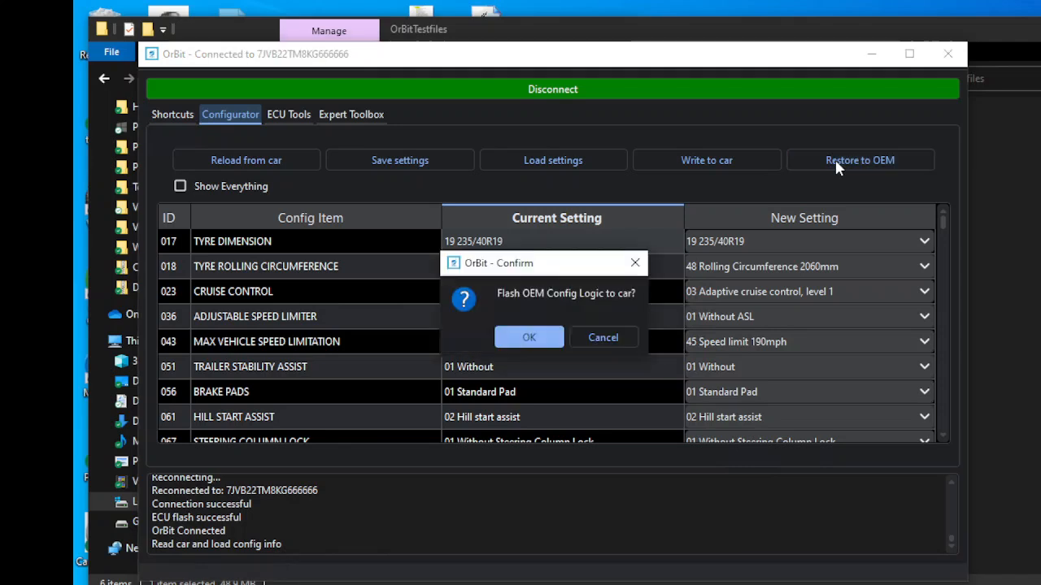
{"action": "left_click", "coordinate": [523, 342]}
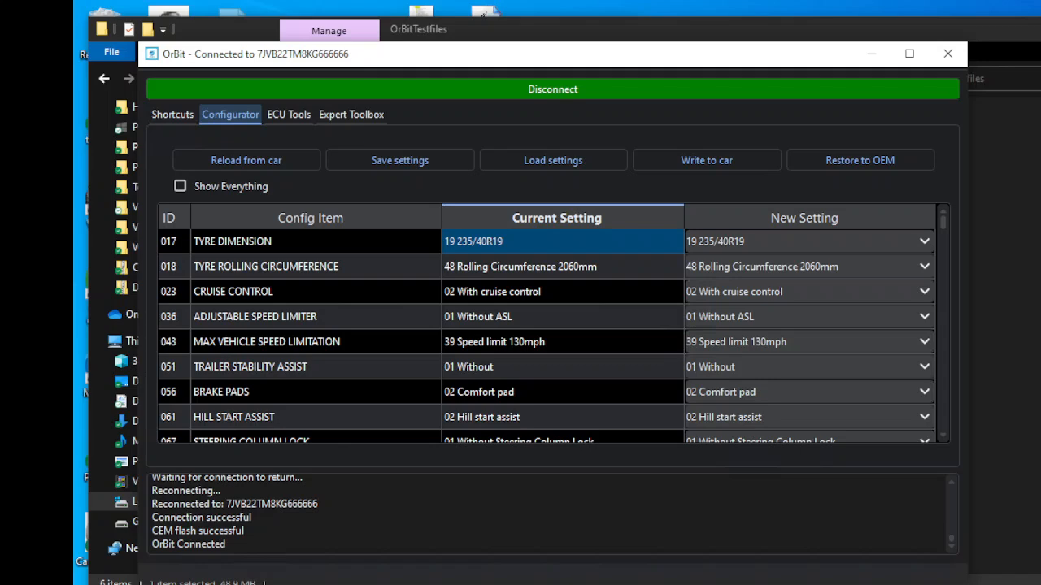
- Load TestMySettings.orb from the OrBitTestfiles folder
{"action": "left_click", "coordinate": [504, 161]}
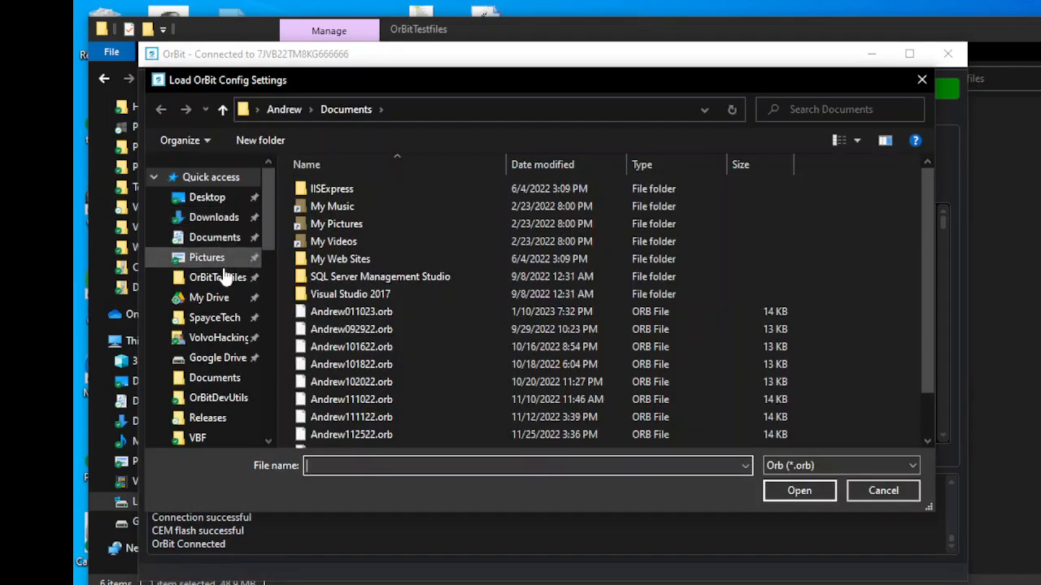
{"action": "left_click", "coordinate": [220, 280]}
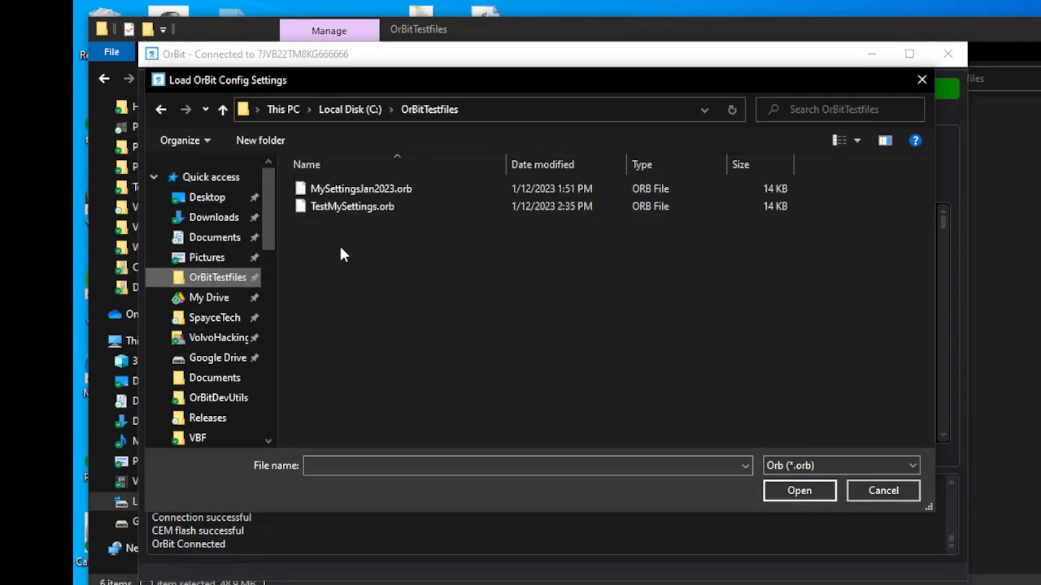
{"action": "left_click", "coordinate": [352, 208]}
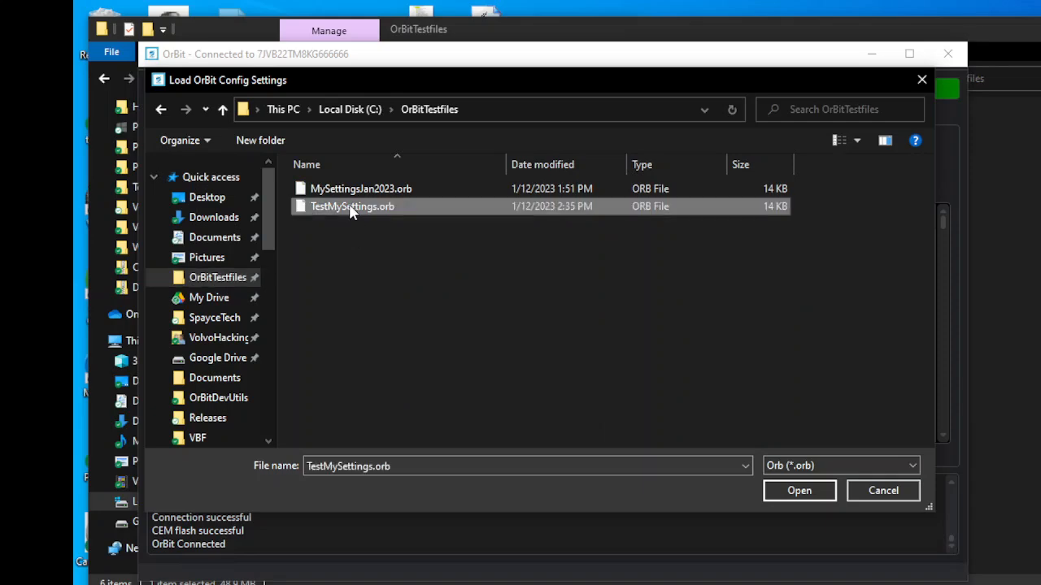
{"action": "left_click", "coordinate": [798, 490]}
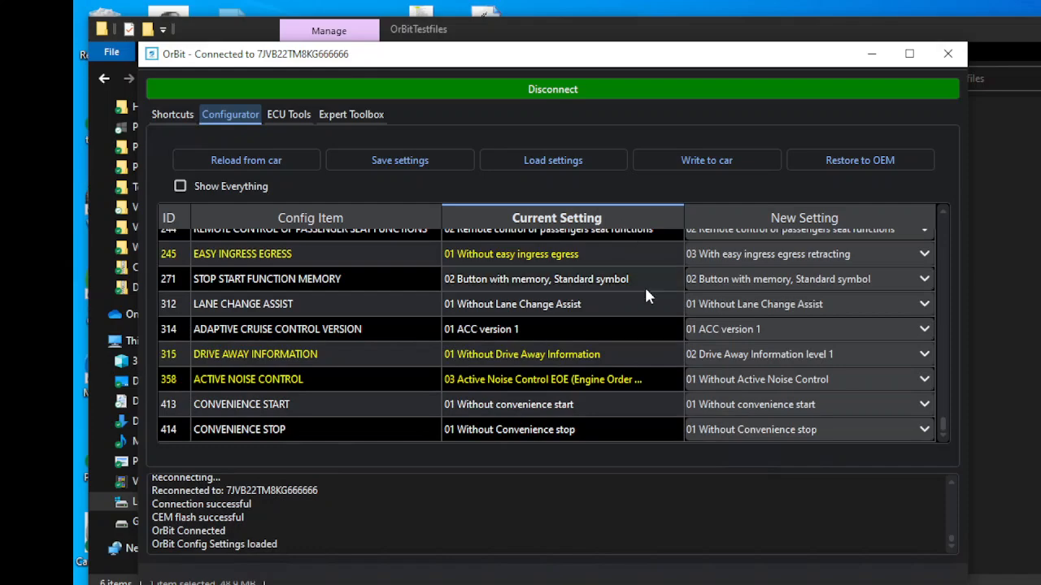
- Review the yellow-highlighted differences, including the 190mph limit, then start Write to car
{"action": "scroll", "coordinate": [649, 318], "scroll_direction": "up", "scroll_amount": 10}
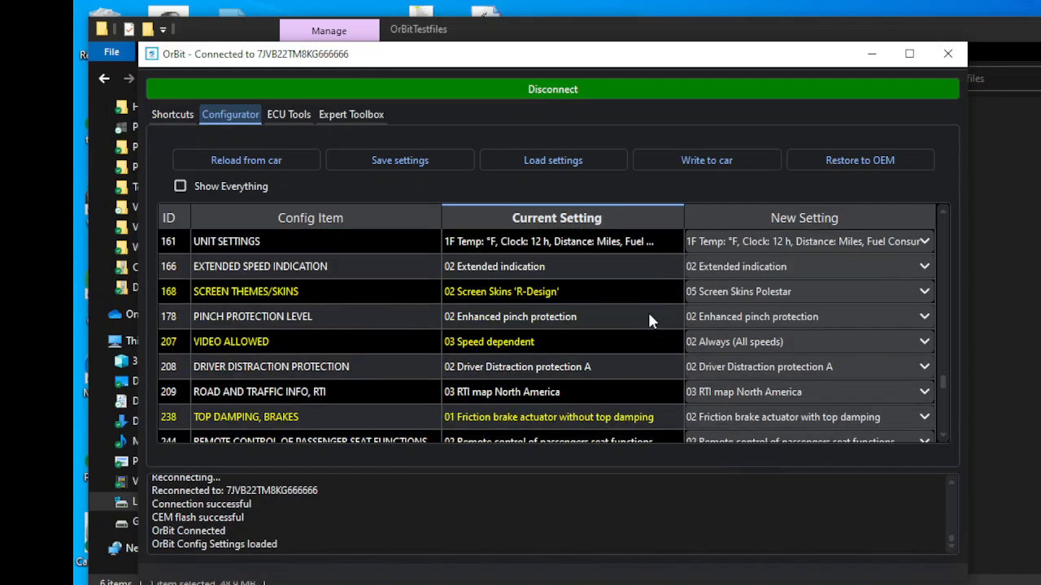
{"action": "scroll", "coordinate": [648, 312], "scroll_direction": "up", "scroll_amount": 8}
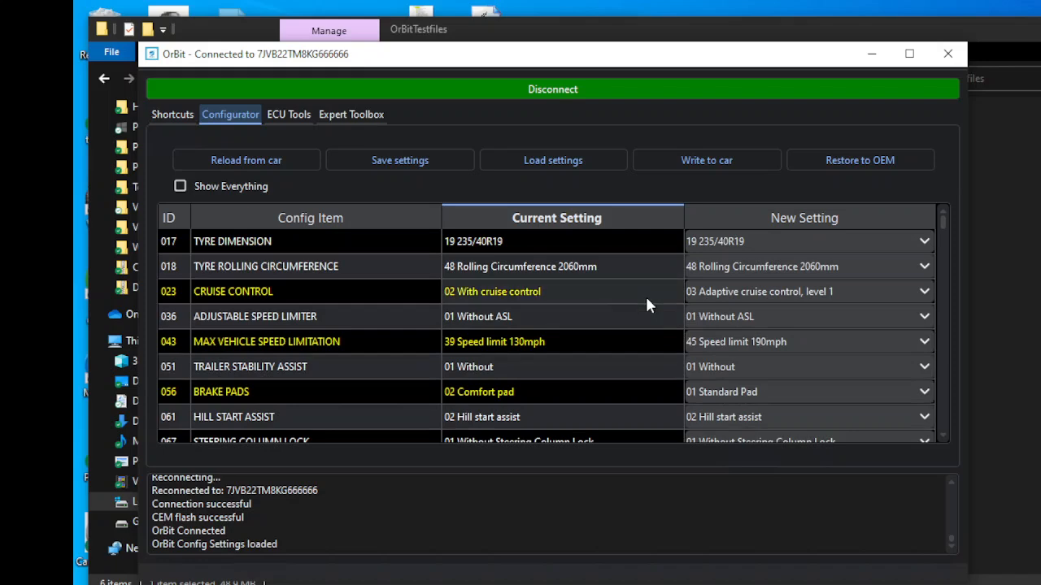
{"action": "scroll", "coordinate": [644, 299], "scroll_direction": "down", "scroll_amount": 1}
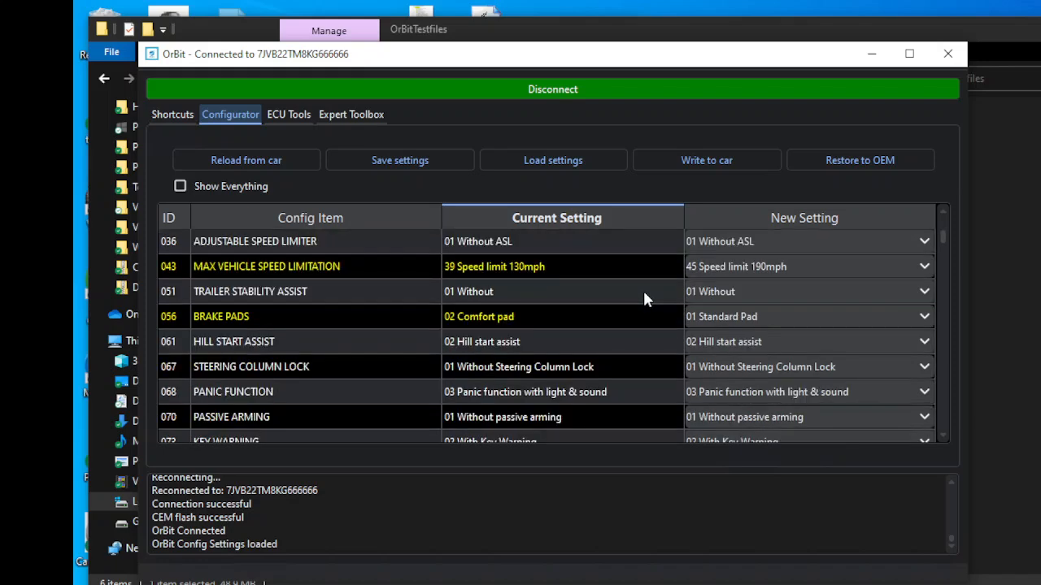
{"action": "scroll", "coordinate": [644, 299], "scroll_direction": "down", "scroll_amount": 1}
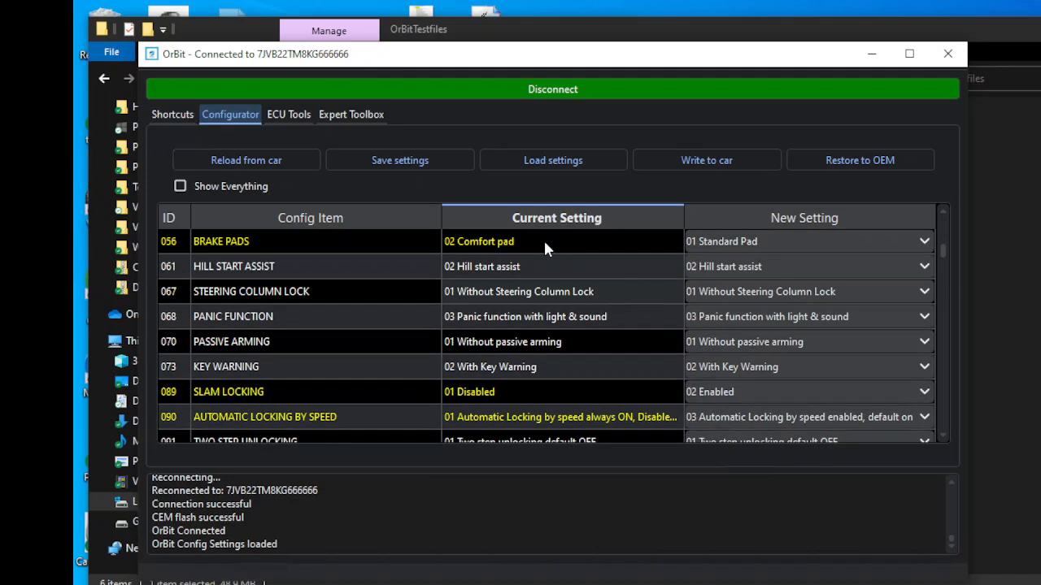
{"action": "scroll", "coordinate": [645, 281], "scroll_direction": "down", "scroll_amount": 1}
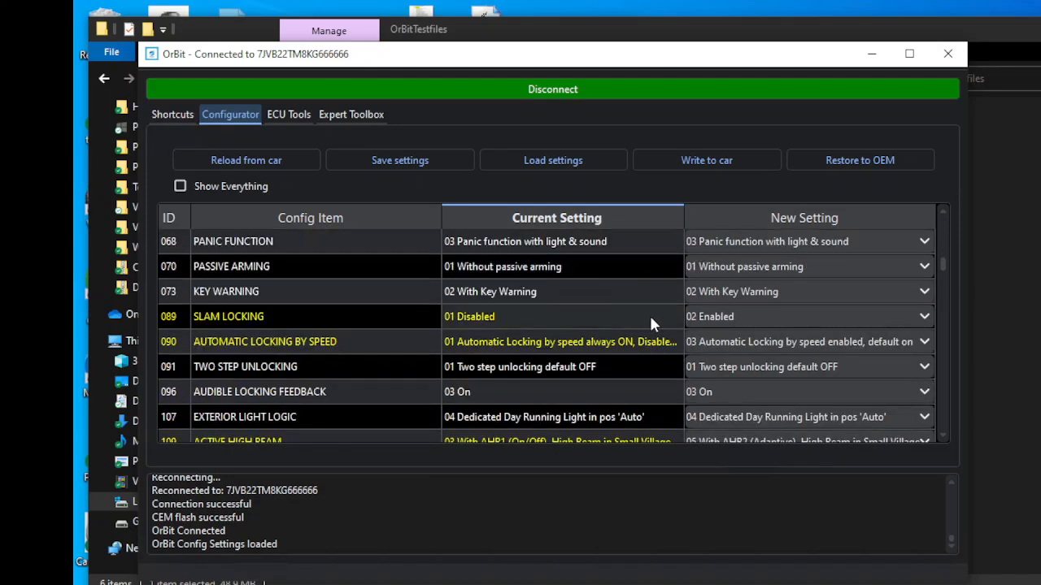
{"action": "scroll", "coordinate": [651, 323], "scroll_direction": "down", "scroll_amount": 1}
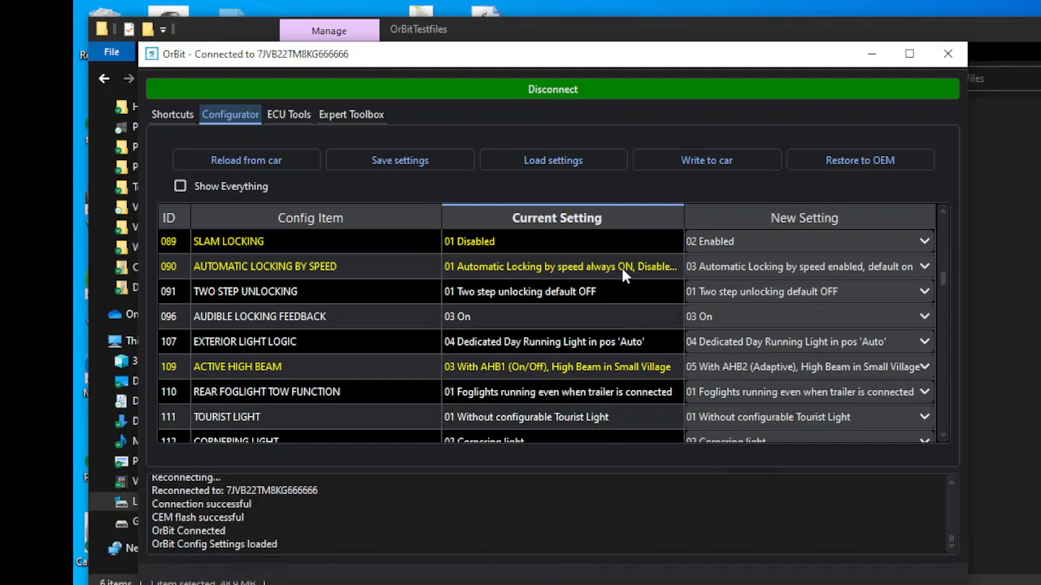
{"action": "scroll", "coordinate": [622, 271], "scroll_direction": "down", "scroll_amount": 1}
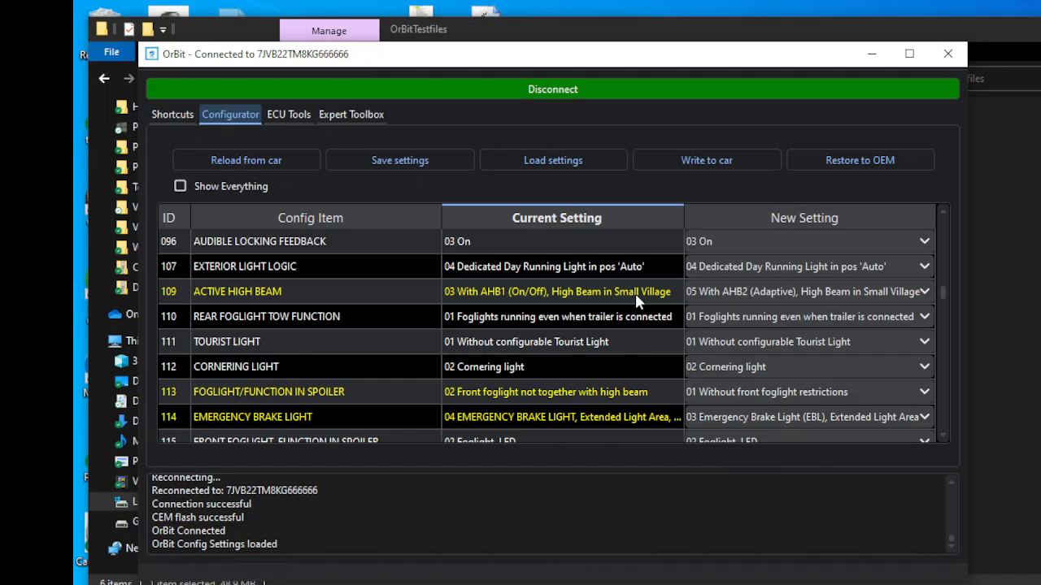
{"action": "scroll", "coordinate": [635, 293], "scroll_direction": "down", "scroll_amount": 1}
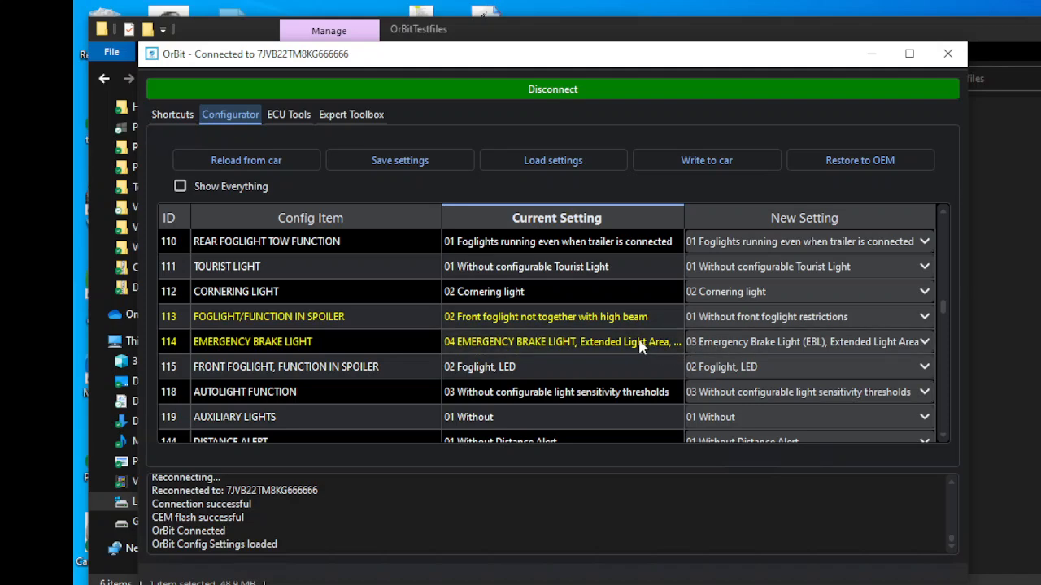
{"action": "scroll", "coordinate": [639, 342], "scroll_direction": "up", "scroll_amount": 7}
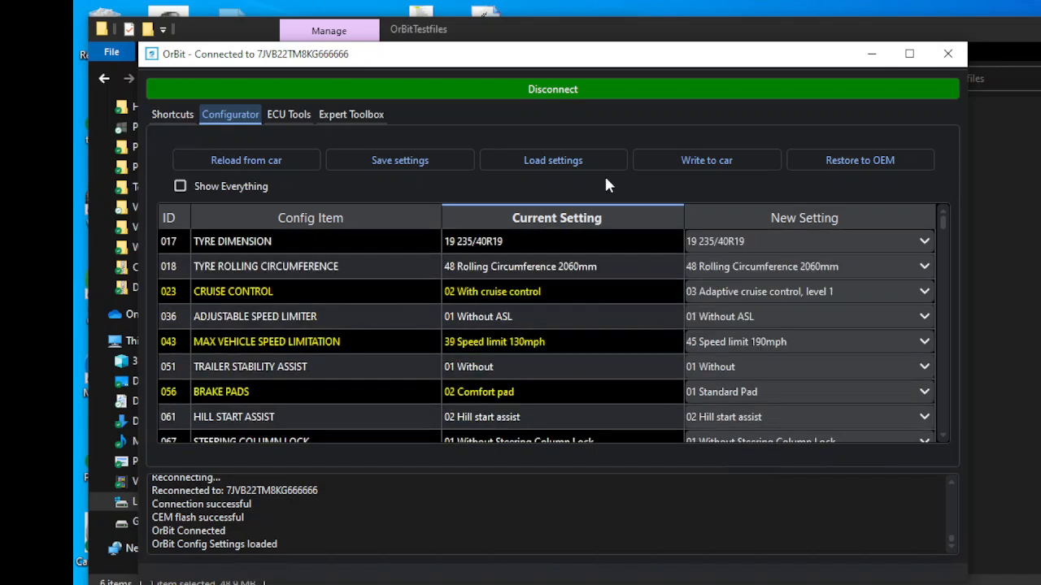
{"action": "left_click", "coordinate": [681, 165]}
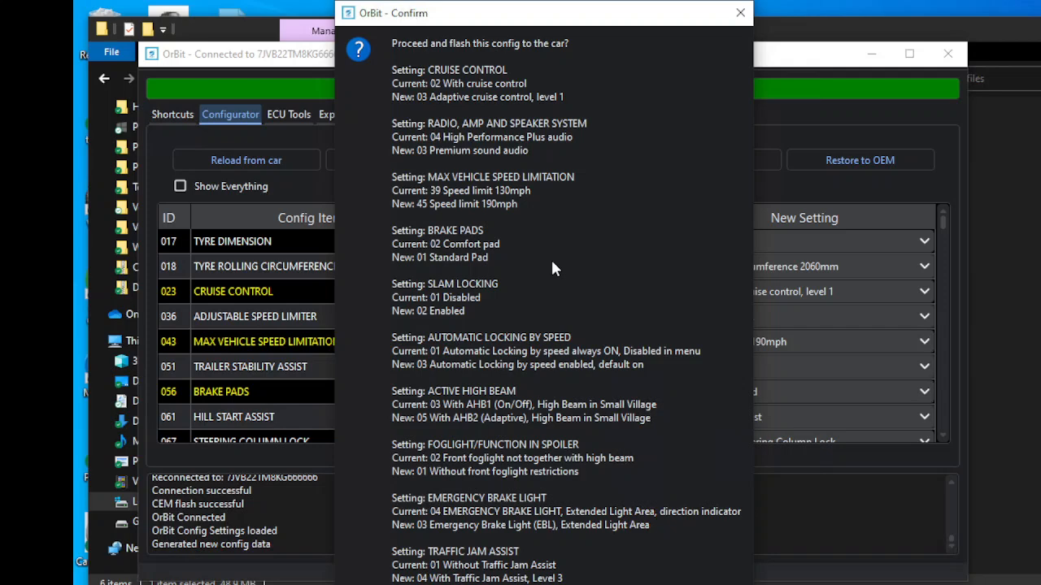
- Accept the confirmation to begin flashing the loaded 190mph config to the car
{"action": "key", "text": "Return"}
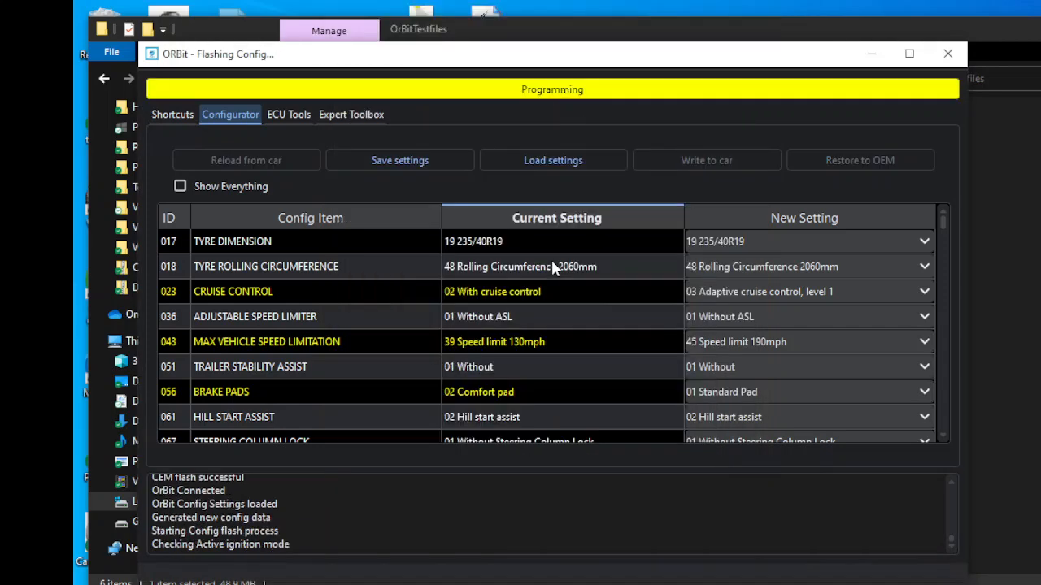